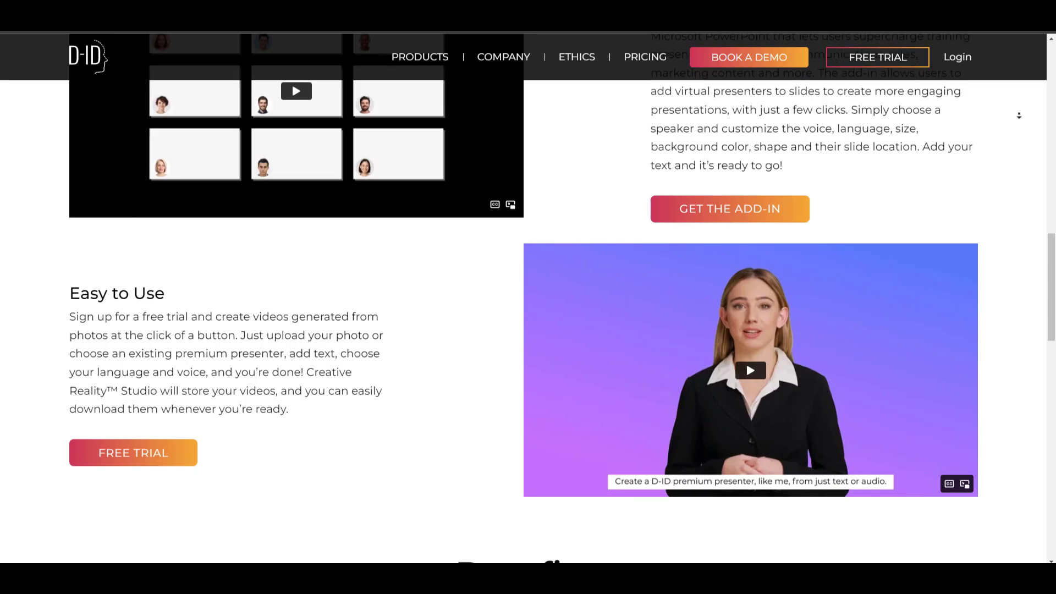
# - Scroll the D-ID site and generate the talking video of the AI teenage boy portrait
pyautogui.scroll(-5, 563, 274)
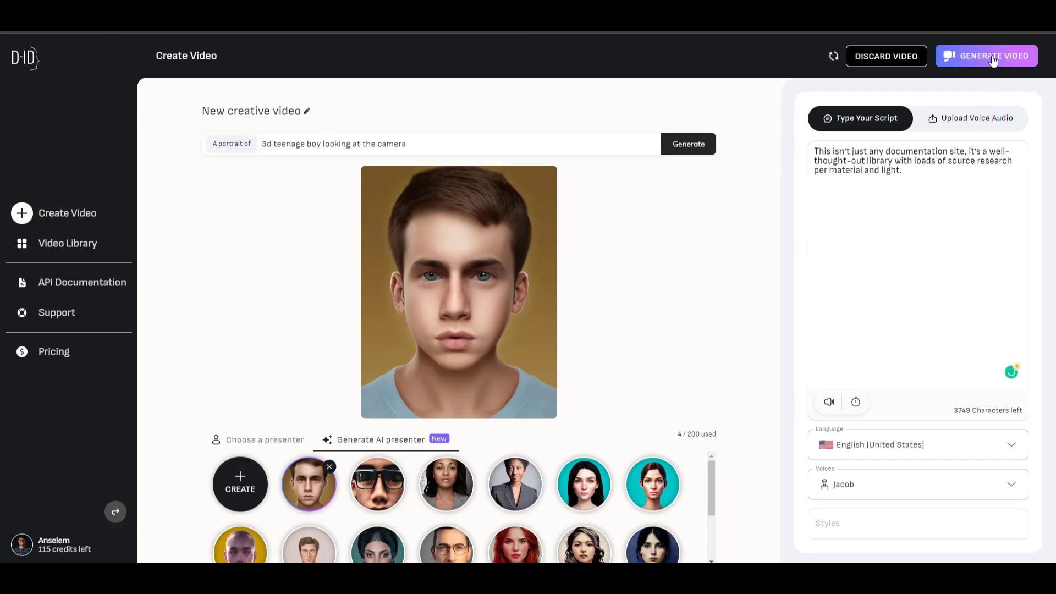
pyautogui.click(994, 58)
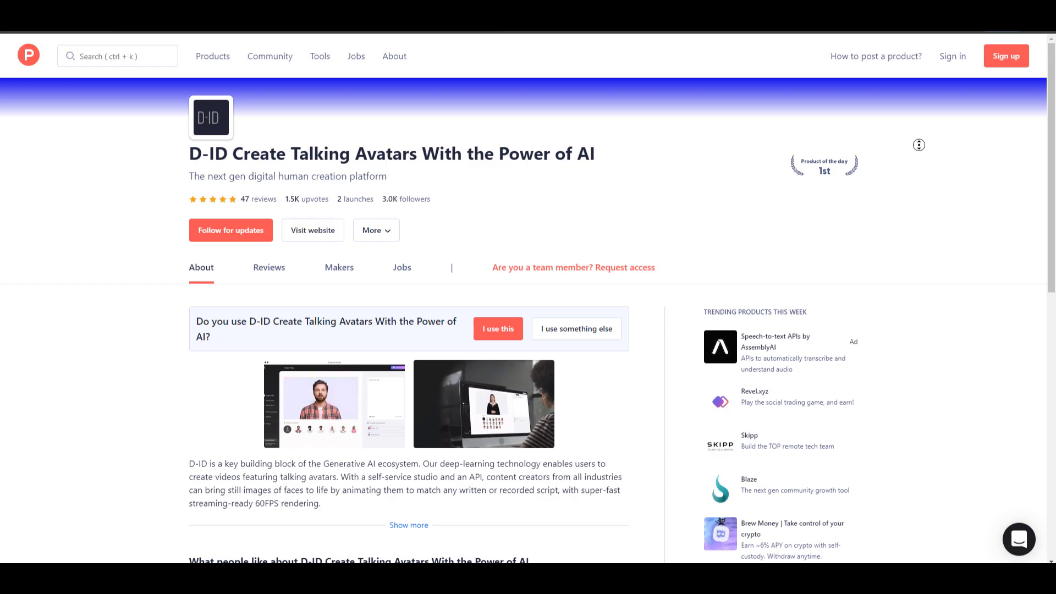
# - Scroll through D-ID's Product Hunt listing and homepage
pyautogui.scroll(-1, 919, 144)
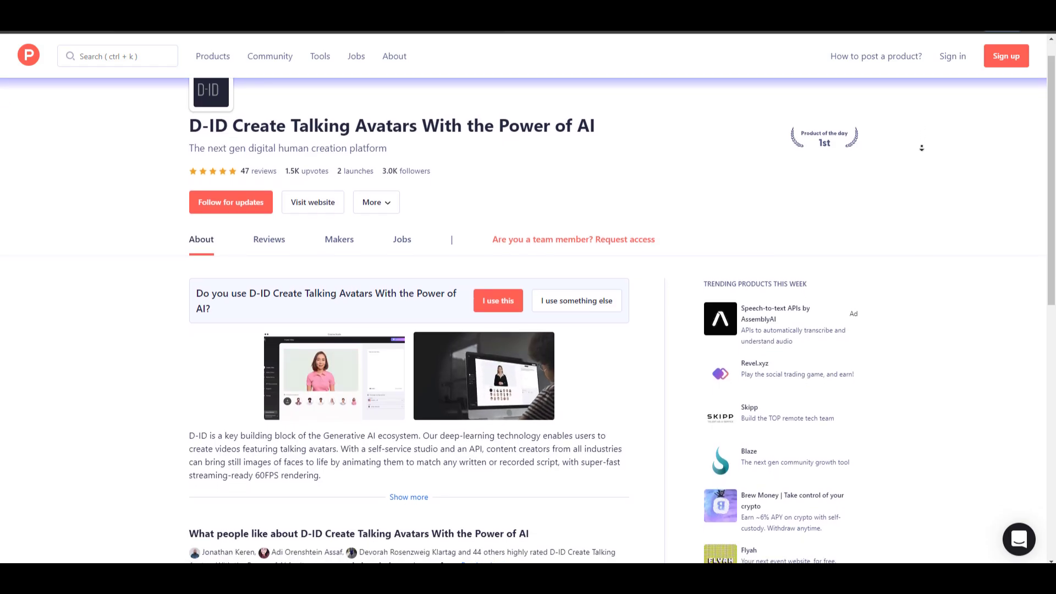
pyautogui.scroll(-1, 922, 148)
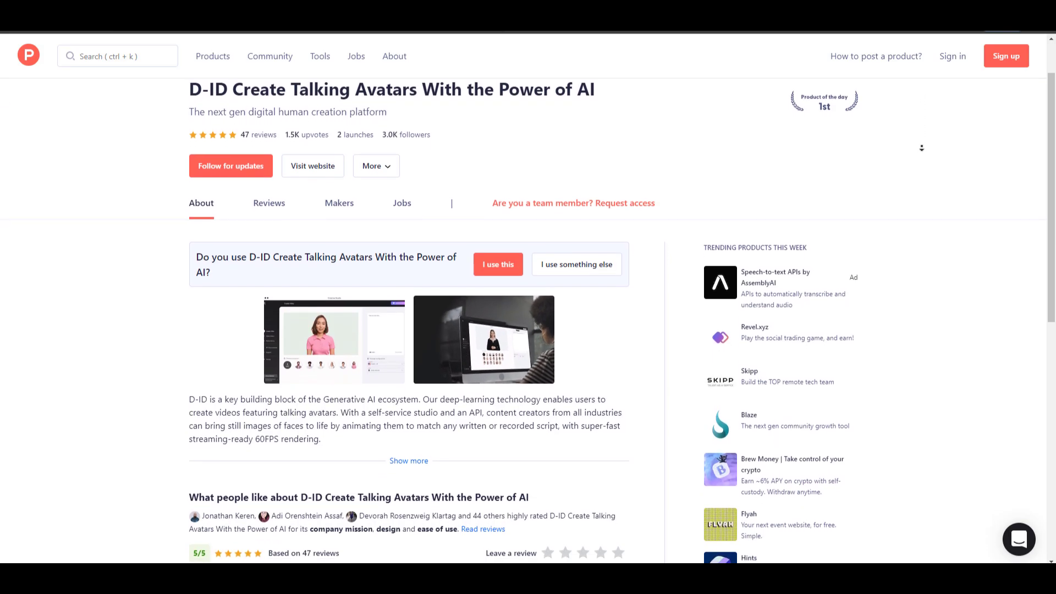
pyautogui.scroll(-1, 922, 148)
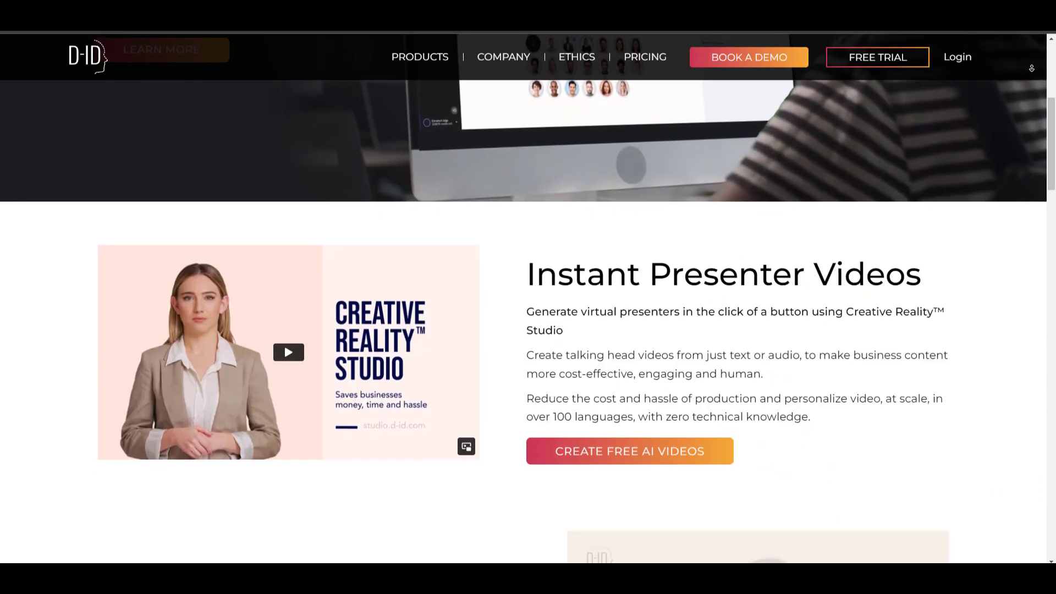
pyautogui.scroll(-2, 1032, 68)
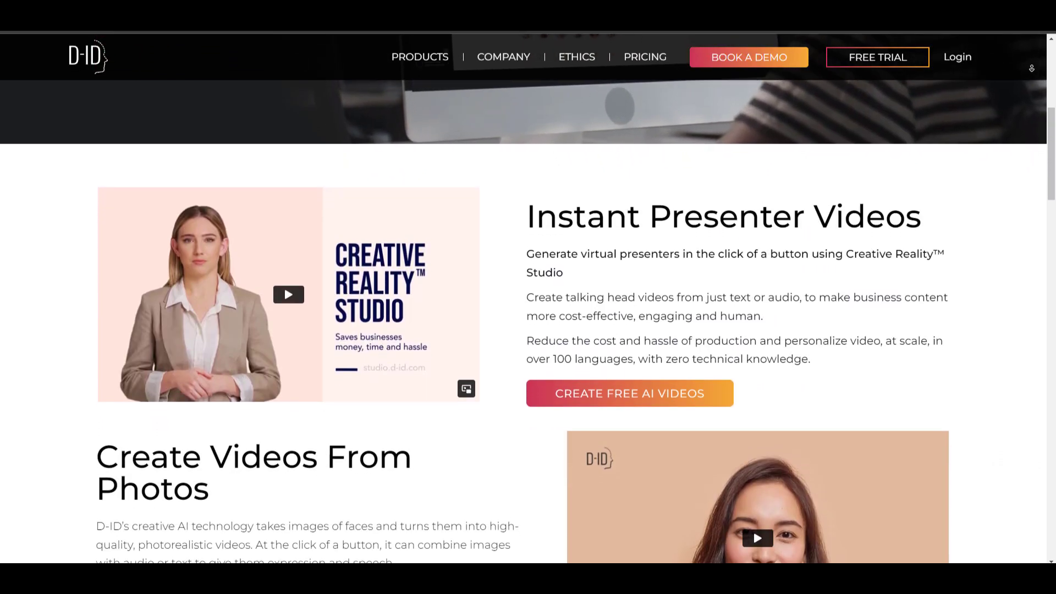
pyautogui.scroll(-2, 1032, 69)
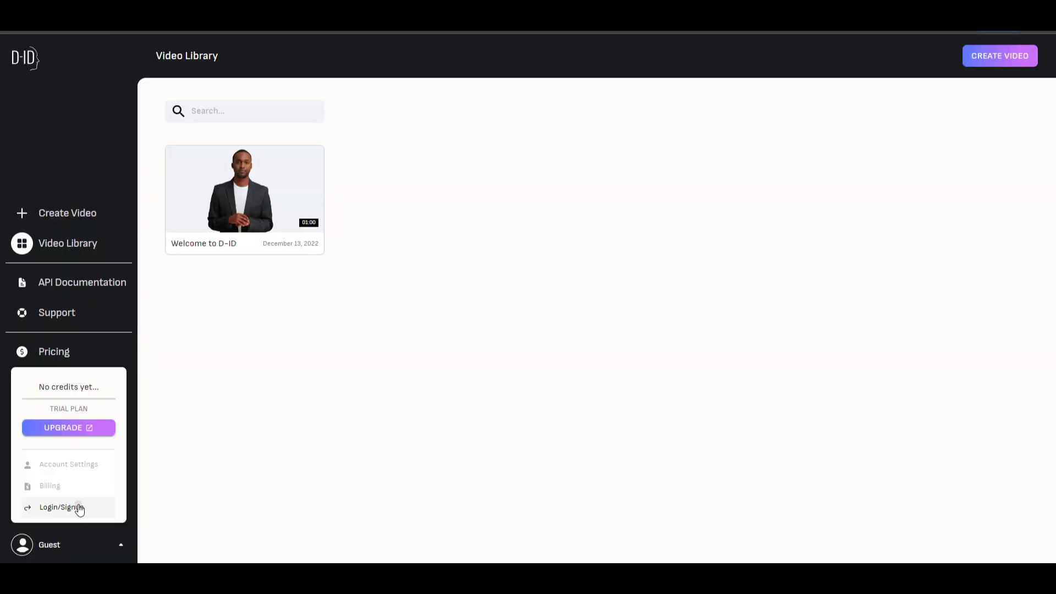
# - Sign in to the studio account and start a new creative video
pyautogui.click(61, 507)
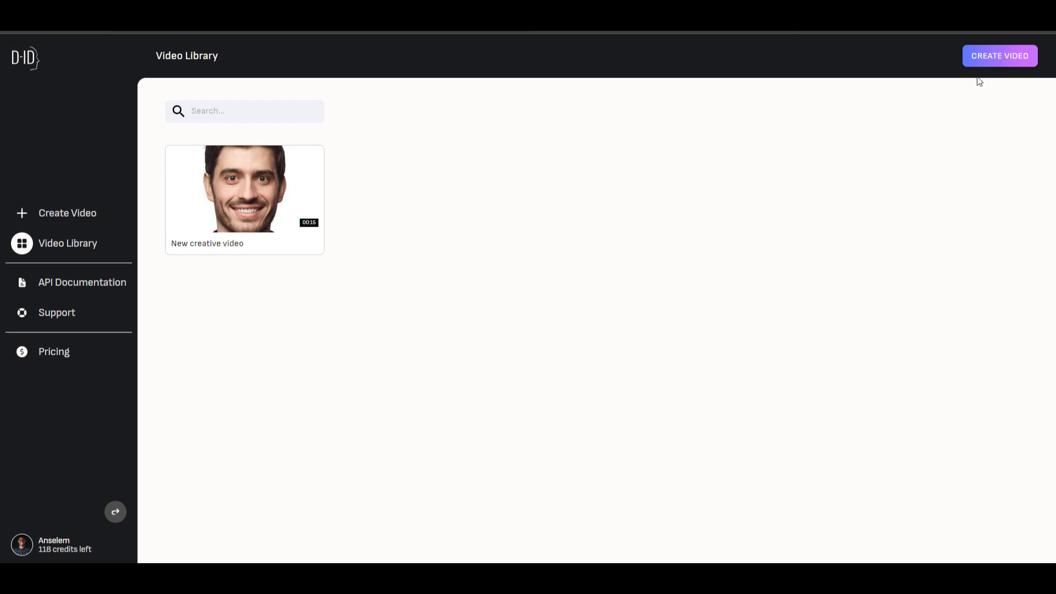
pyautogui.click(1006, 61)
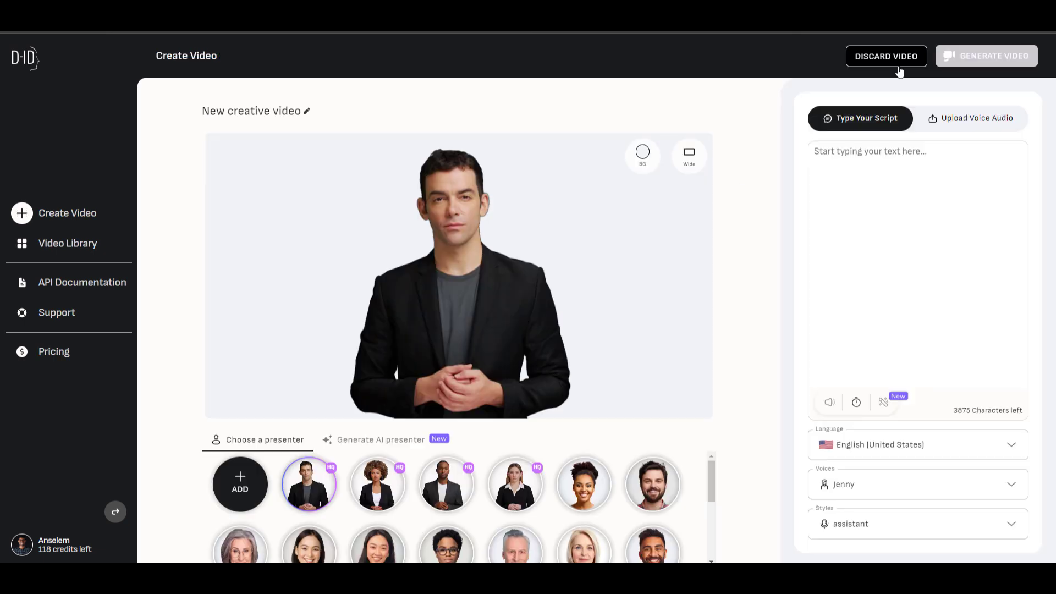
pyautogui.click(362, 486)
pyautogui.click(448, 480)
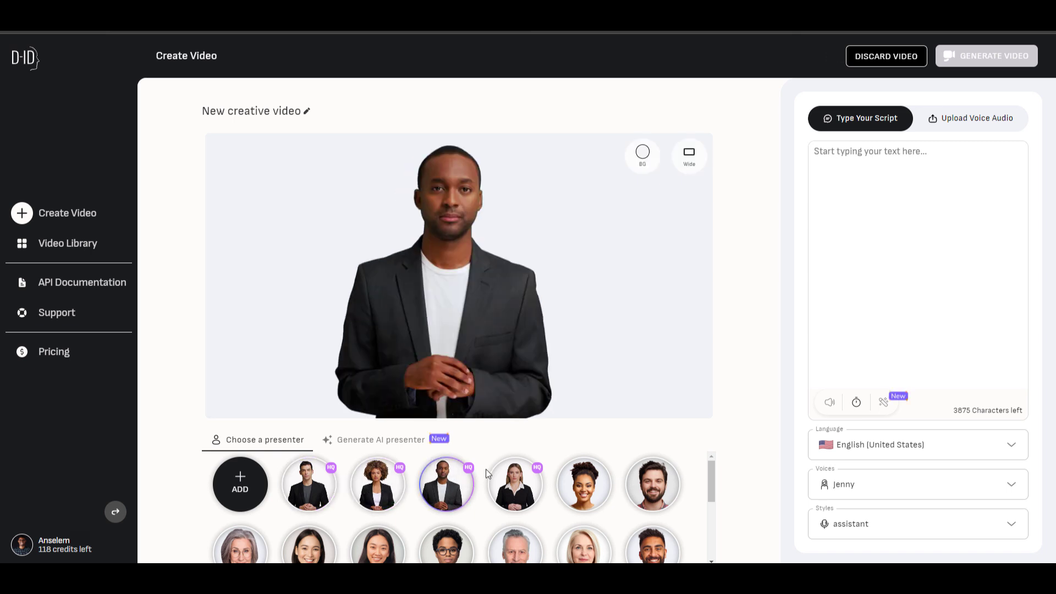
pyautogui.click(508, 481)
pyautogui.click(583, 484)
pyautogui.click(658, 498)
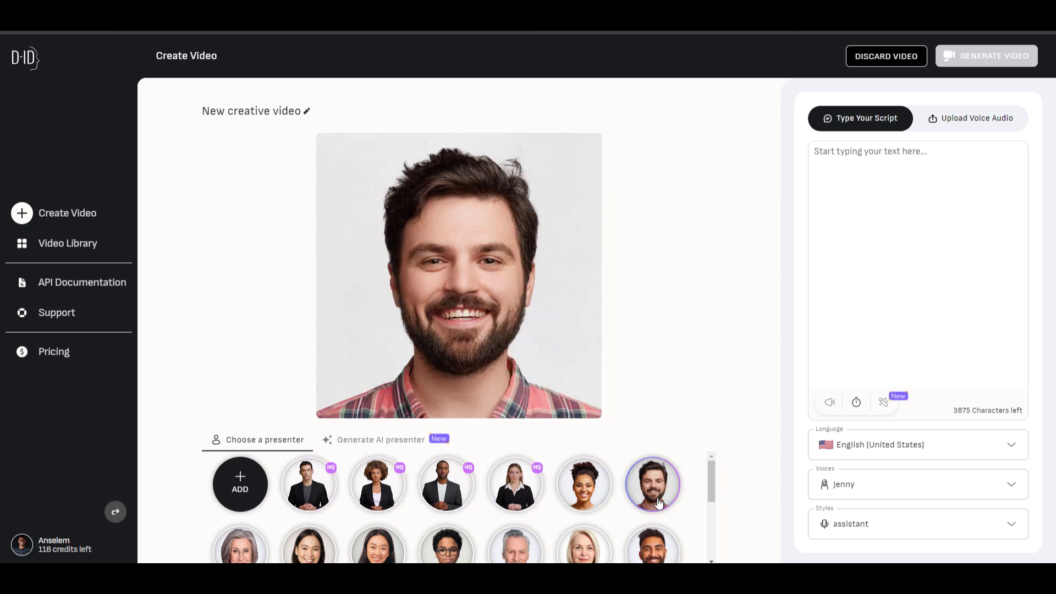
pyautogui.scroll(-1, 658, 502)
pyautogui.click(654, 516)
pyautogui.click(584, 520)
pyautogui.click(534, 527)
pyautogui.click(458, 528)
pyautogui.click(382, 527)
pyautogui.click(314, 529)
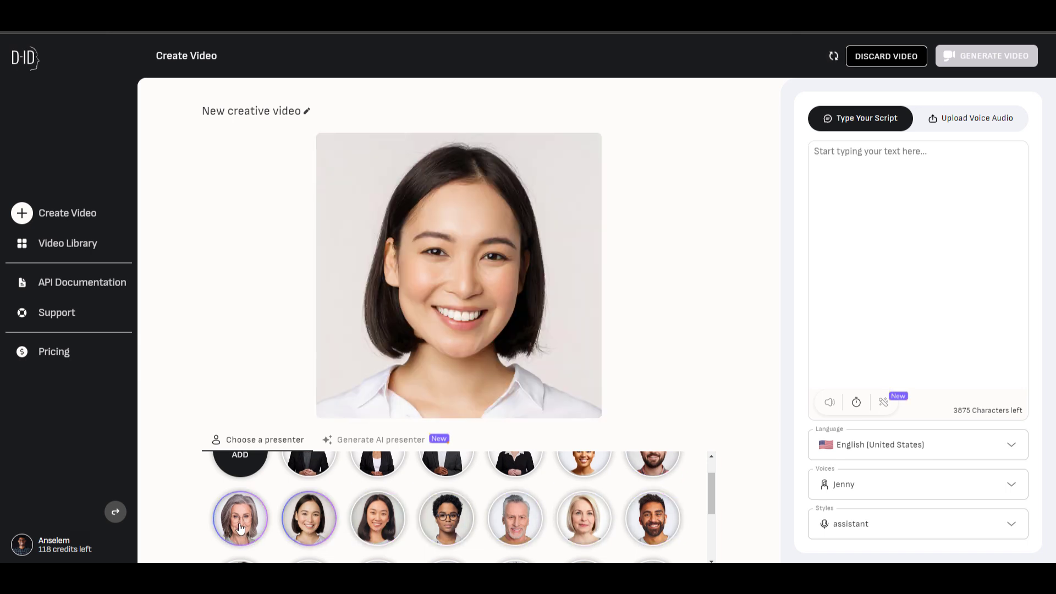
pyautogui.click(241, 528)
pyautogui.scroll(1, 424, 525)
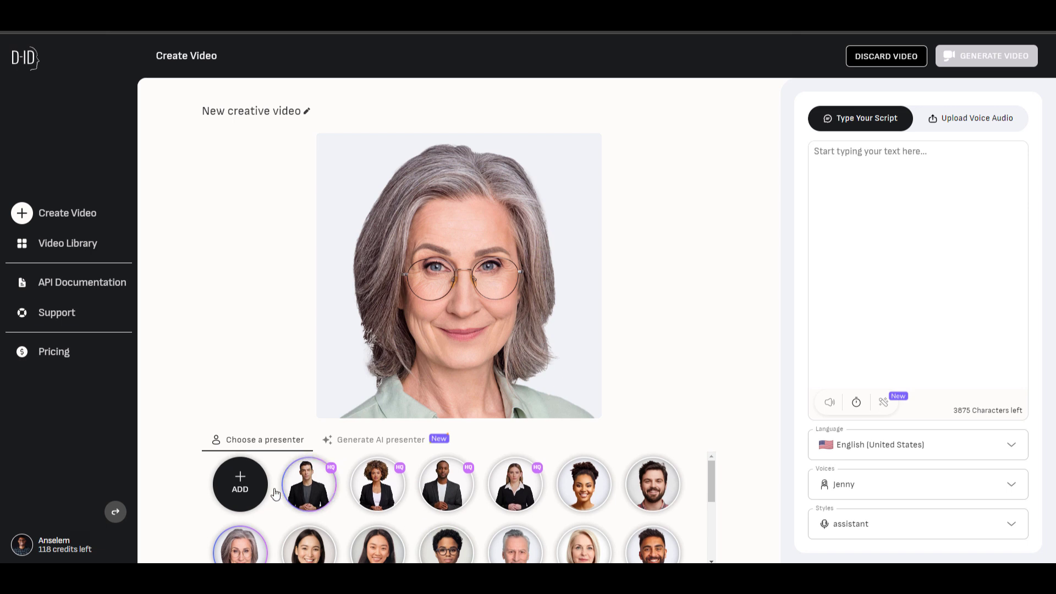
pyautogui.moveTo(242, 487)
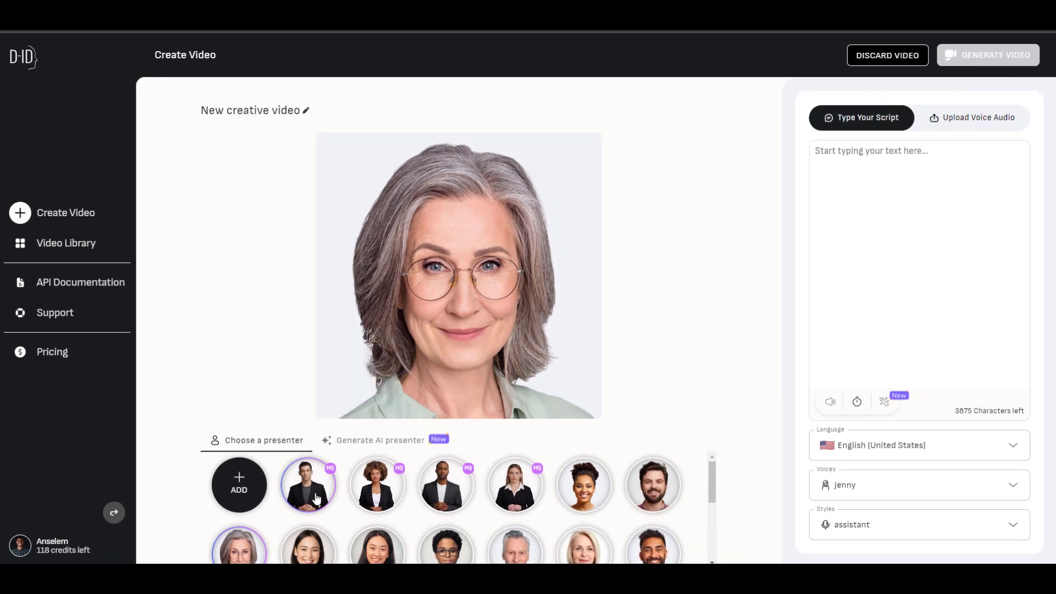
pyautogui.click(317, 498)
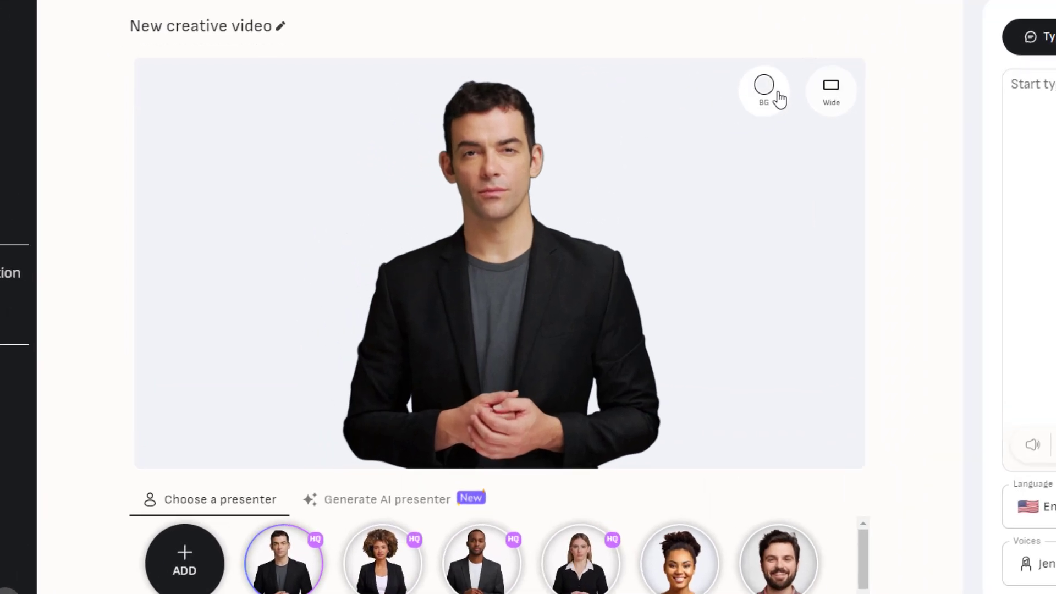
# - Set the presenter's background colour to bright green 07F01D
pyautogui.click(643, 156)
pyautogui.moveTo(709, 243); pyautogui.dragTo(688, 192)
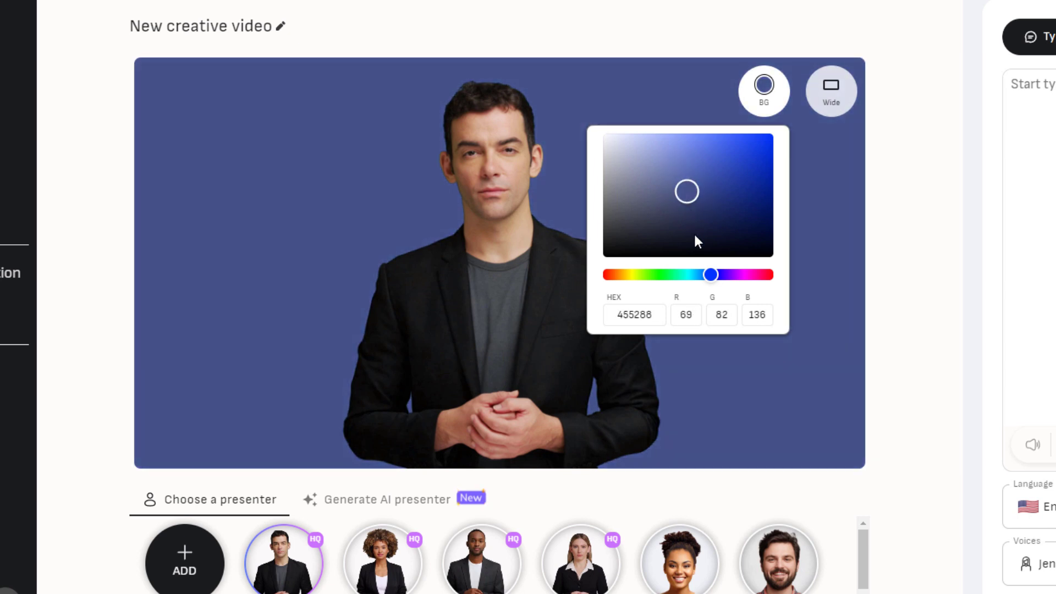
pyautogui.moveTo(695, 236); pyautogui.dragTo(669, 241)
pyautogui.moveTo(709, 277); pyautogui.dragTo(662, 275)
pyautogui.click(676, 210)
pyautogui.moveTo(699, 197); pyautogui.dragTo(770, 144)
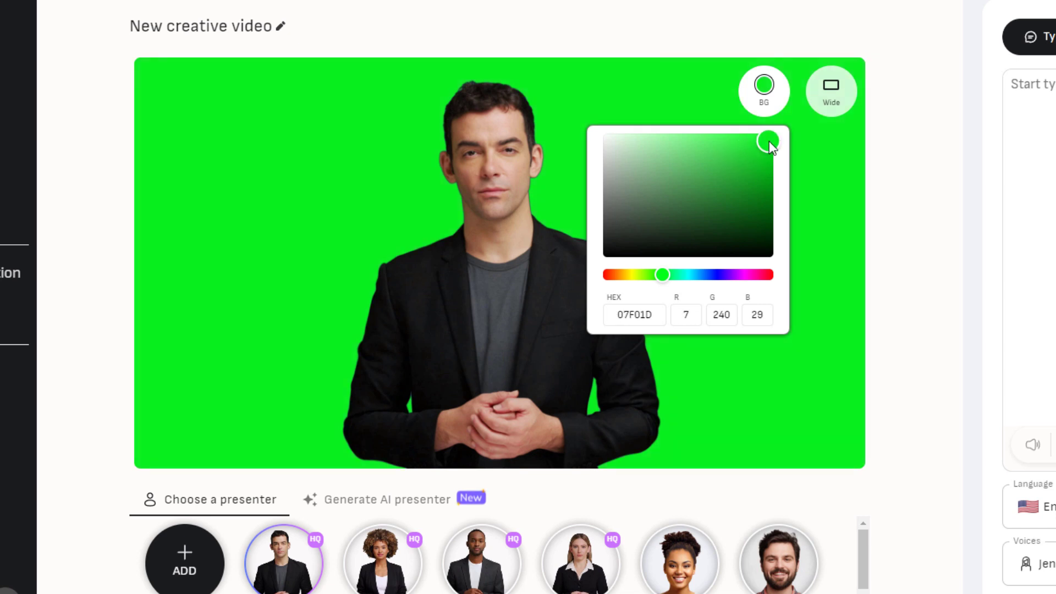
# - Try Square and Vertical aspect ratios, then settle on Wide landscape
pyautogui.click(838, 96)
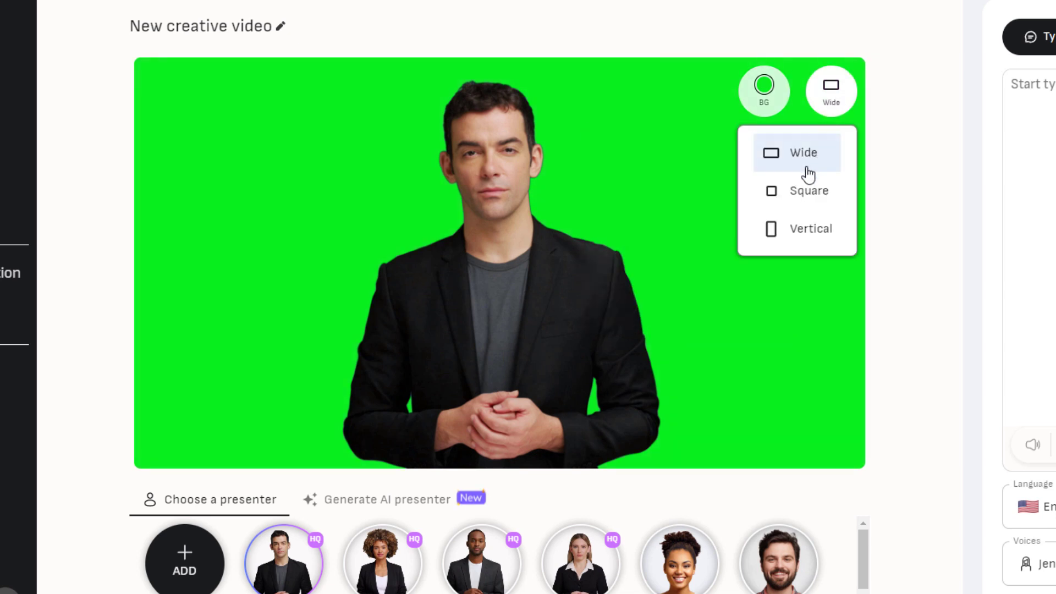
pyautogui.click(806, 192)
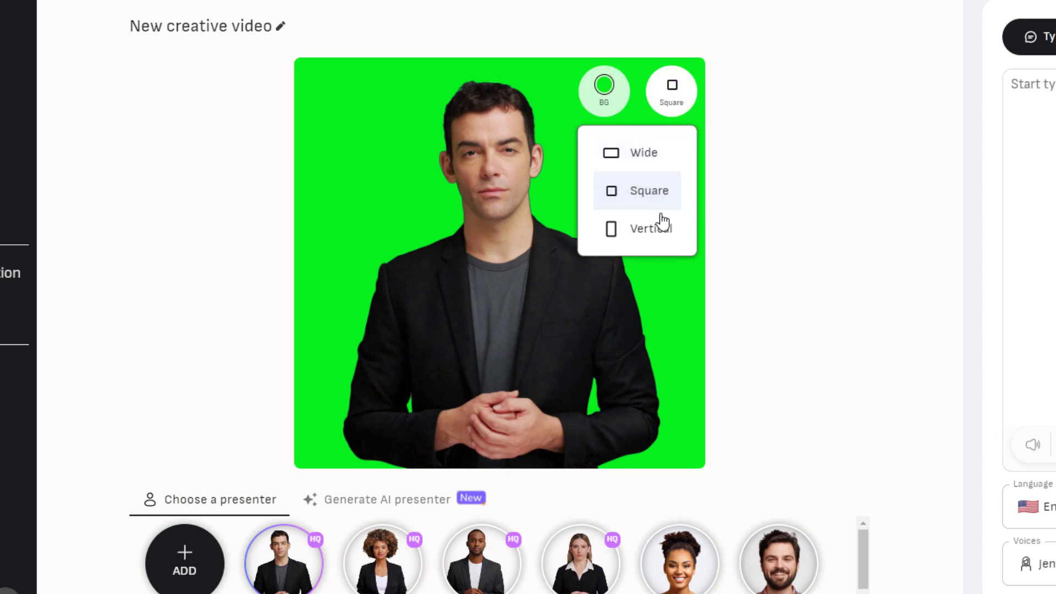
pyautogui.click(651, 234)
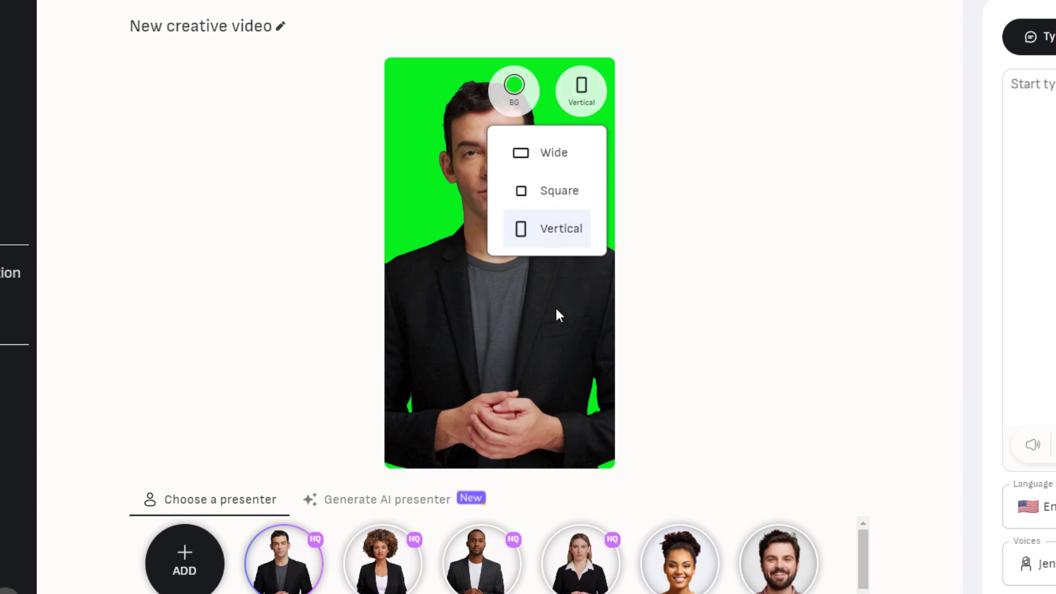
pyautogui.click(654, 296)
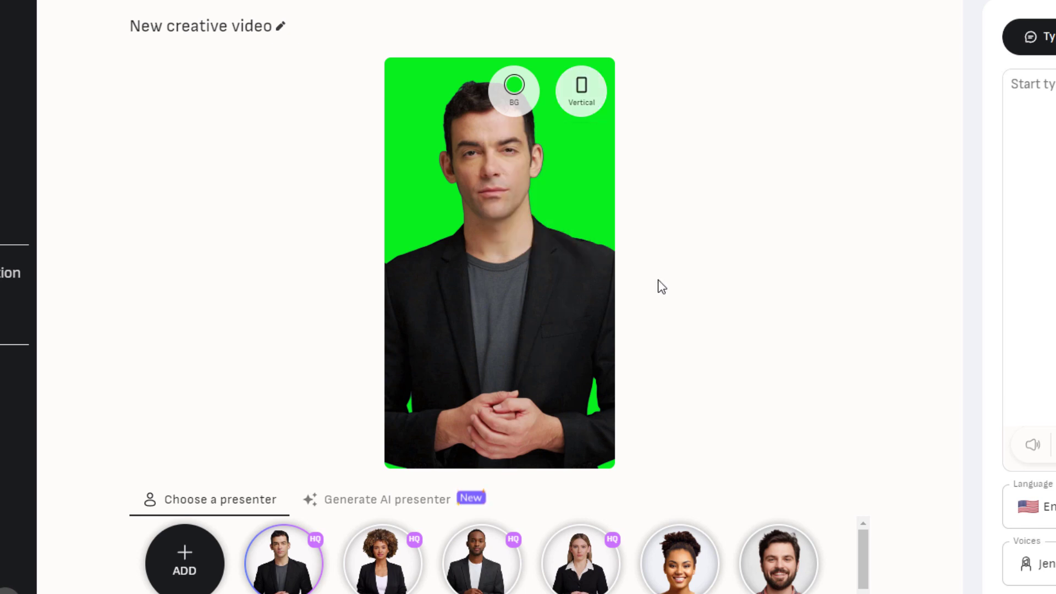
pyautogui.click(588, 101)
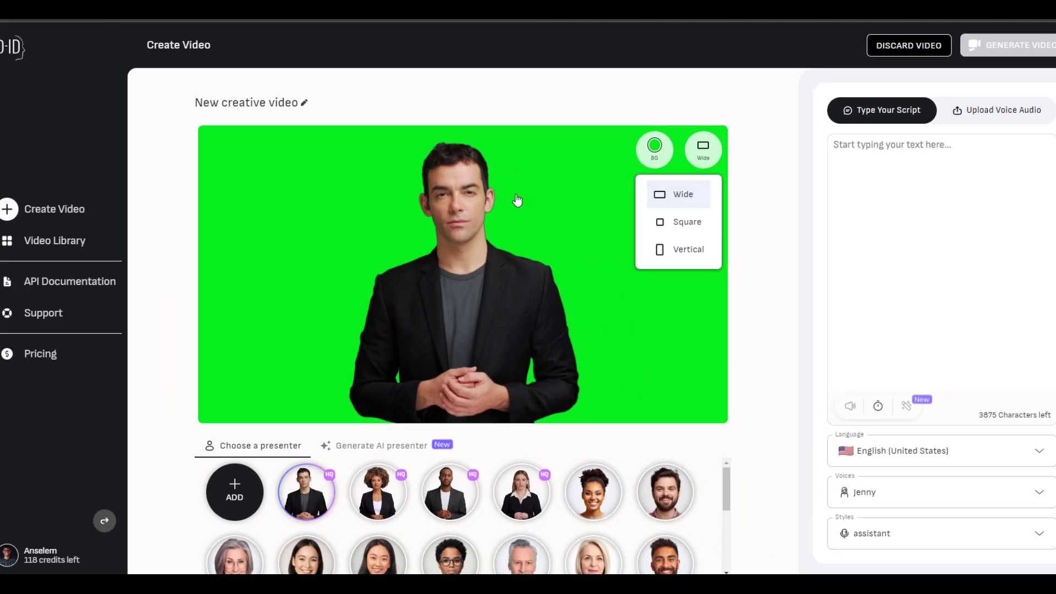
pyautogui.click(572, 157)
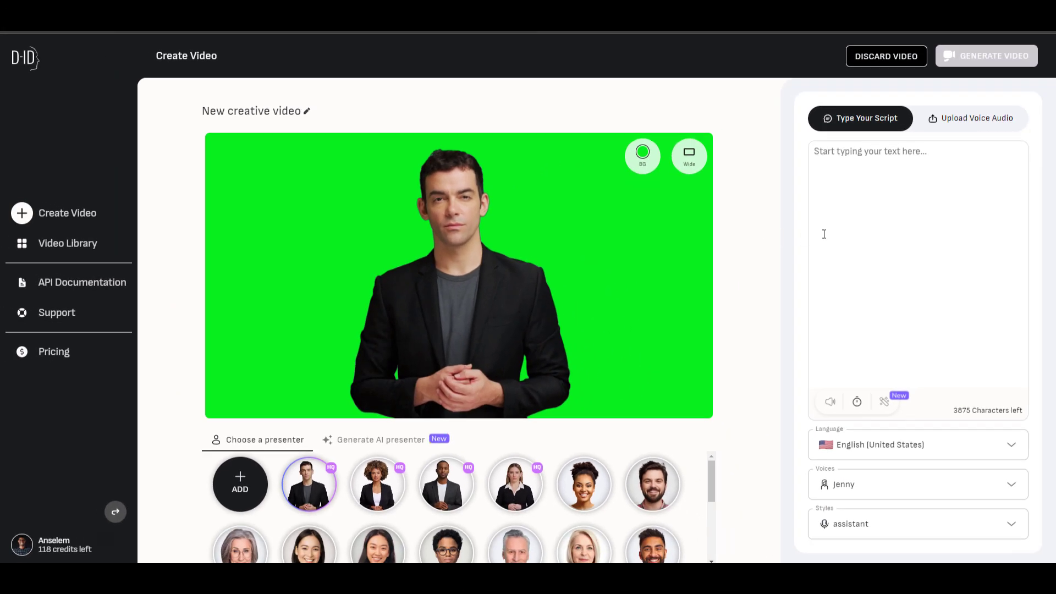
pyautogui.click(980, 124)
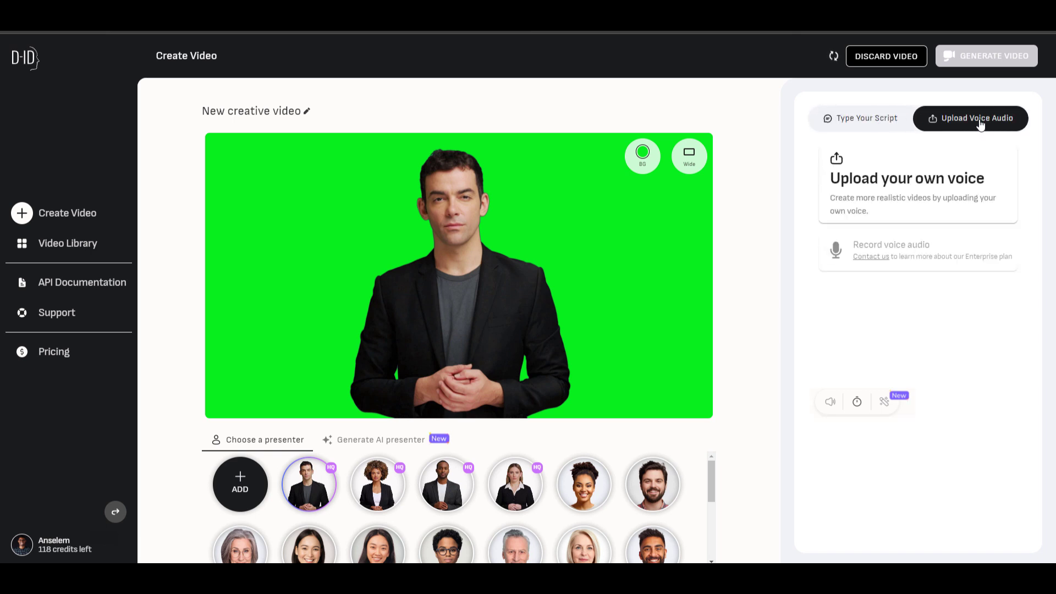
pyautogui.click(875, 124)
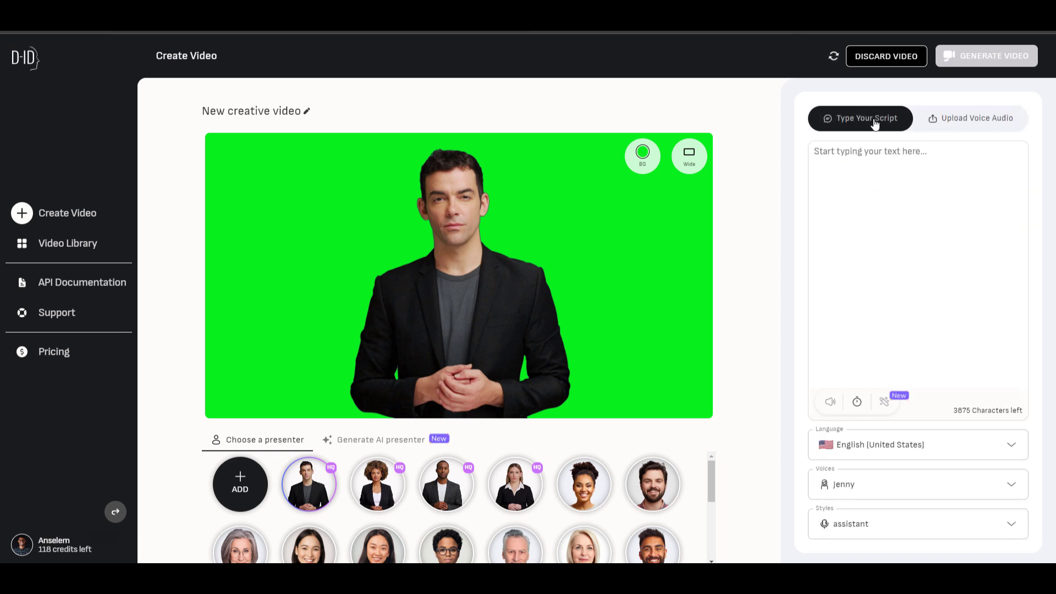
pyautogui.write('I loved working with groundbreaking technology. Not only will it allow me to get a high-quality output in a minimal time, but it was also much more cost-effective than the alternative, traditional processes.')
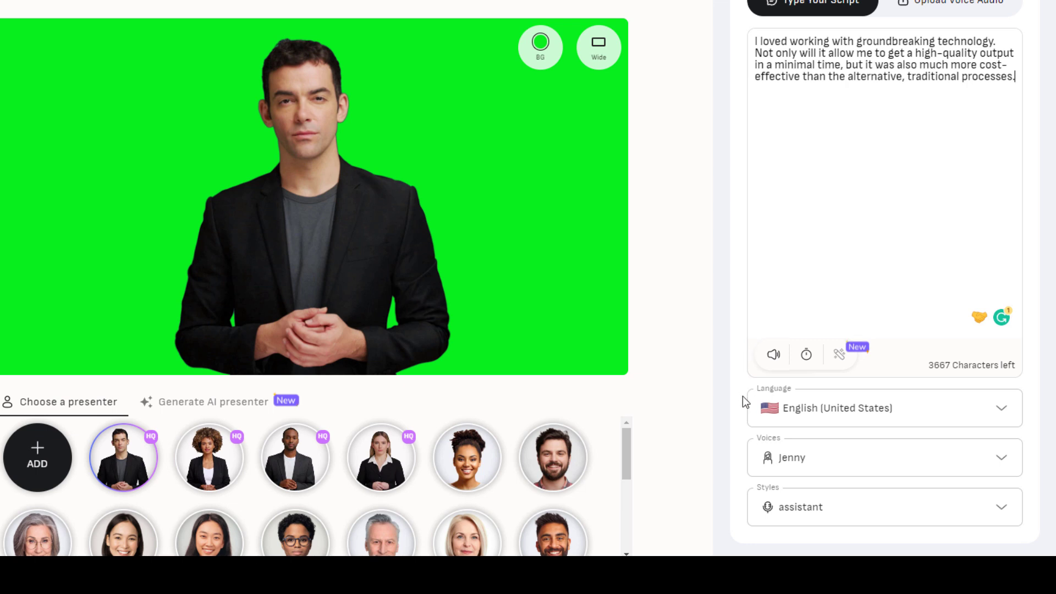
pyautogui.hotkey('ctrl', 'a')
pyautogui.press('BackSpace')
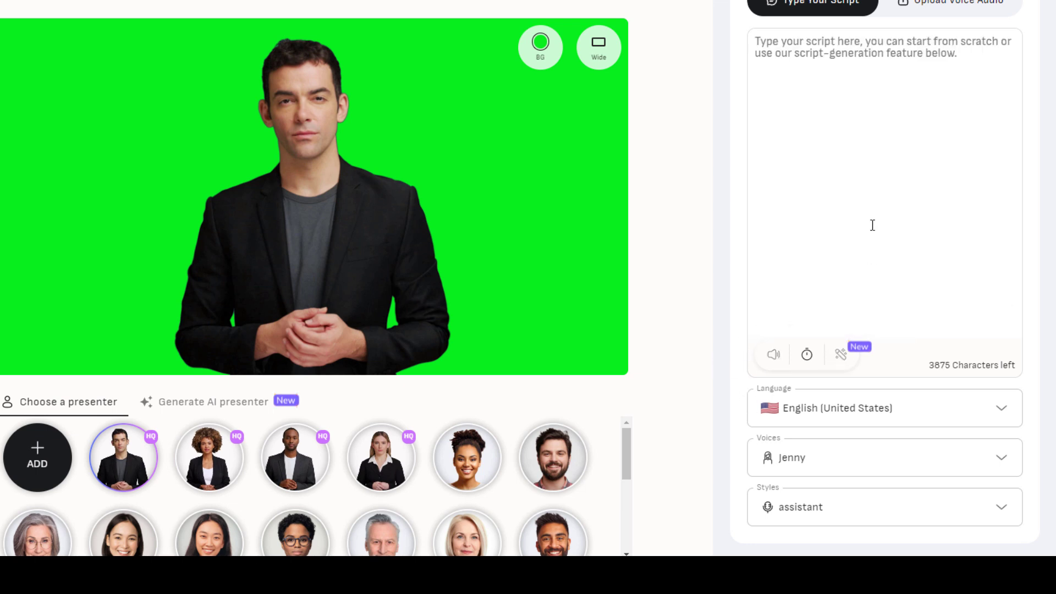
# - Add a 0.5s break after 'FIFA.', then replace the script with the pasted technology paragraph
pyautogui.write('World Cup')
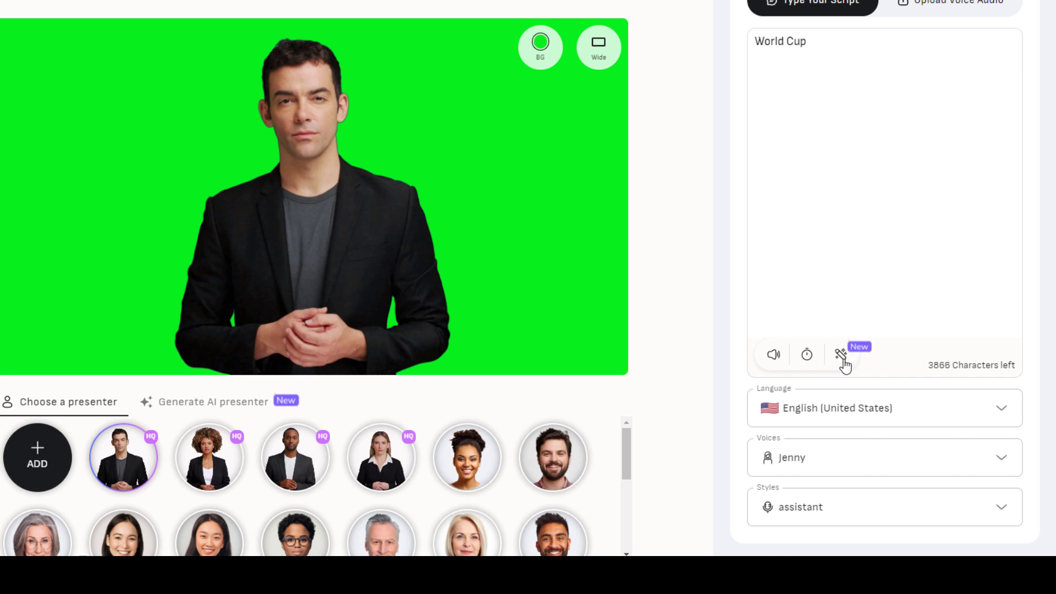
pyautogui.click(842, 356)
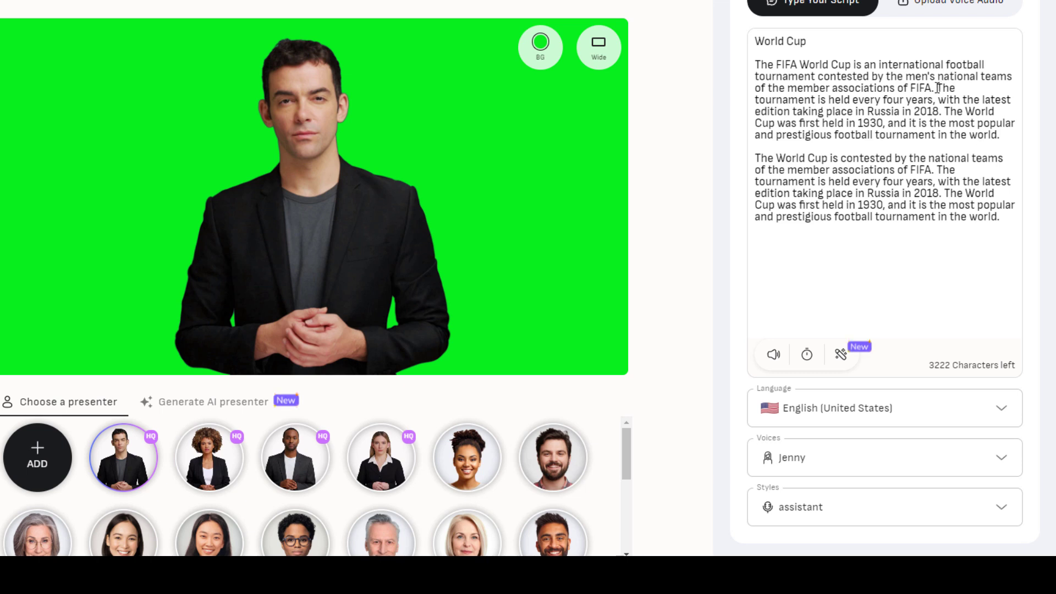
pyautogui.click(807, 354)
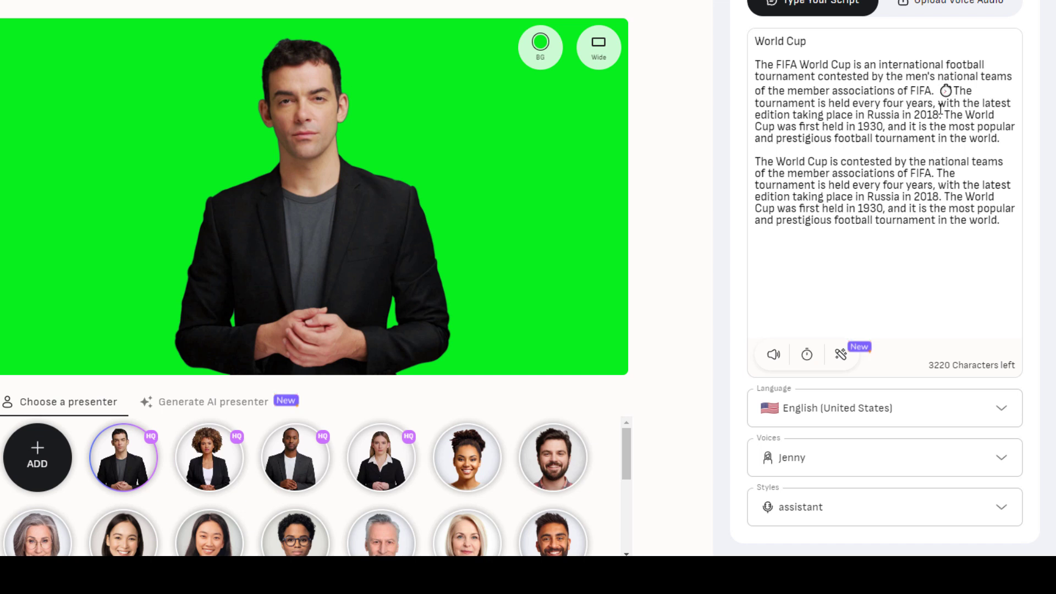
pyautogui.hotkey('ctrl', 'a')
pyautogui.write('I loved working with groundbreaking technology. Not only will it allow me to get a high-quality output in a minimal time, but it was also much more cost-effective than the alternative, traditional processes.')
# - Browse the language list, keeping English (United States)
pyautogui.click(871, 407)
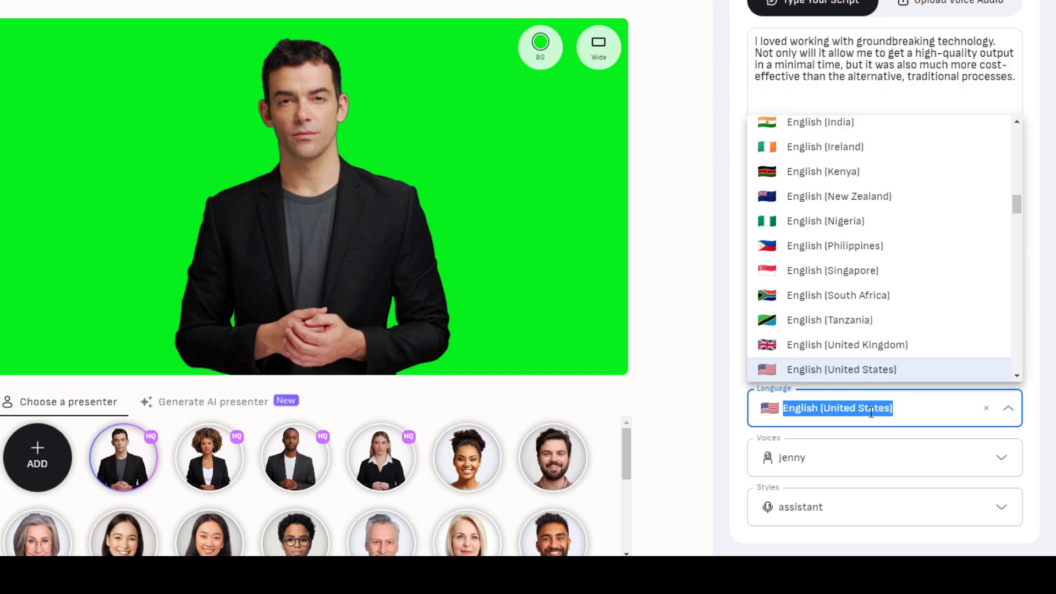
pyautogui.scroll(15, 868, 176)
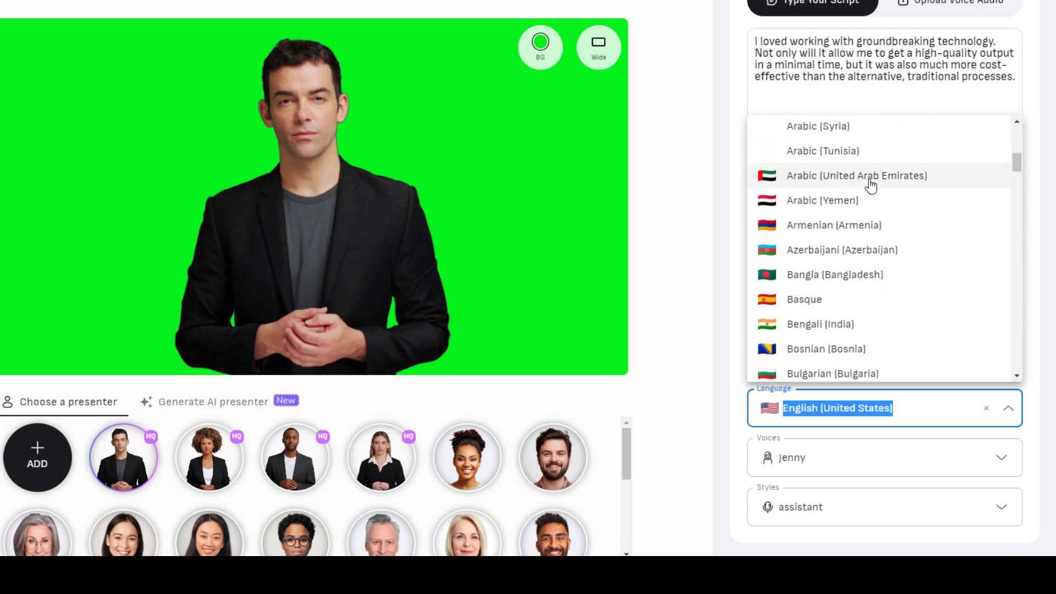
pyautogui.scroll(2, 872, 160)
pyautogui.scroll(-20, 872, 159)
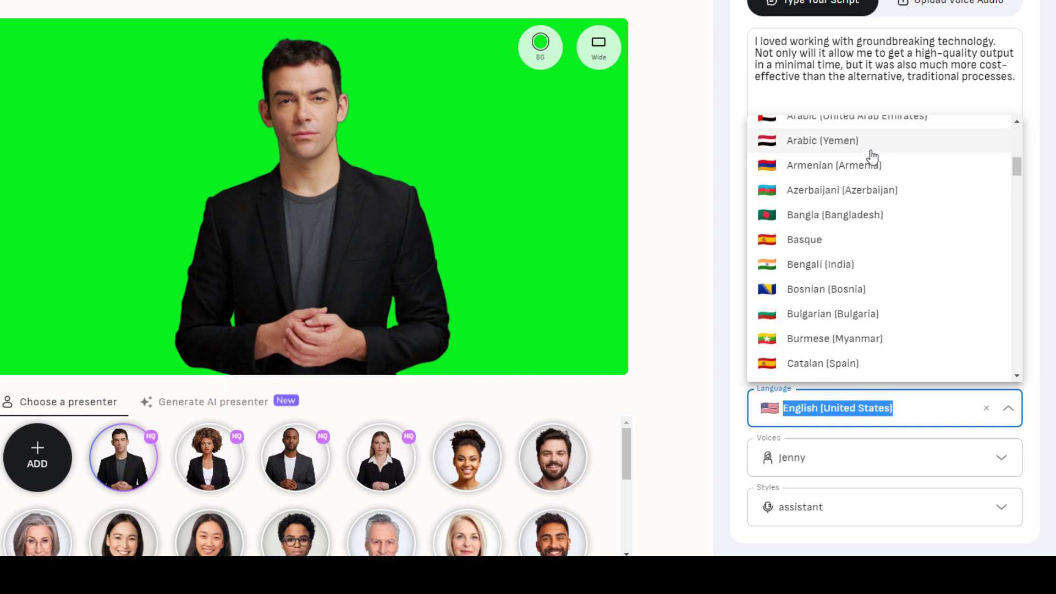
pyautogui.scroll(-20, 875, 172)
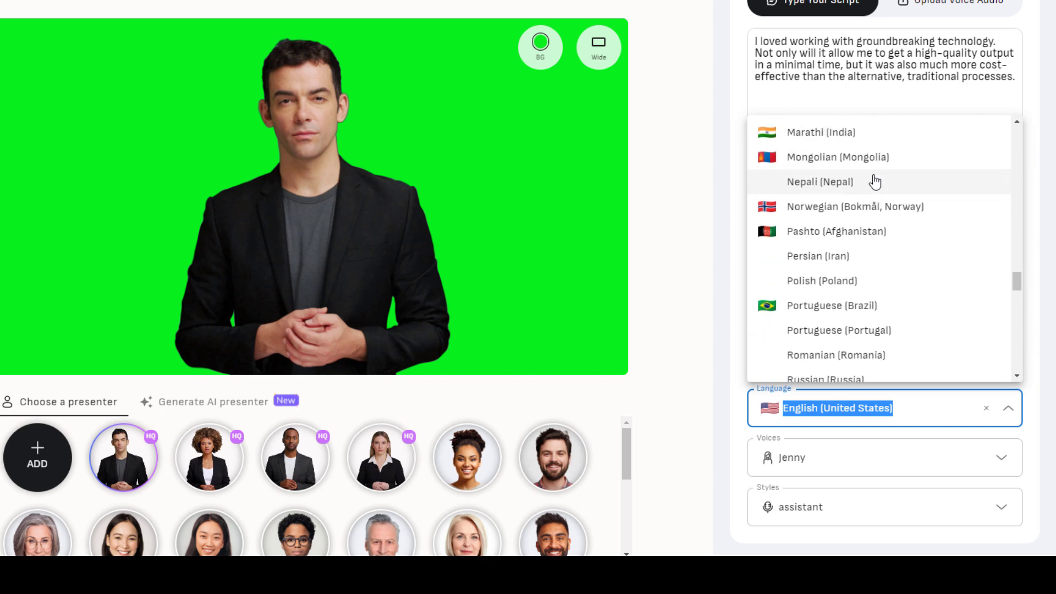
pyautogui.scroll(-3, 878, 189)
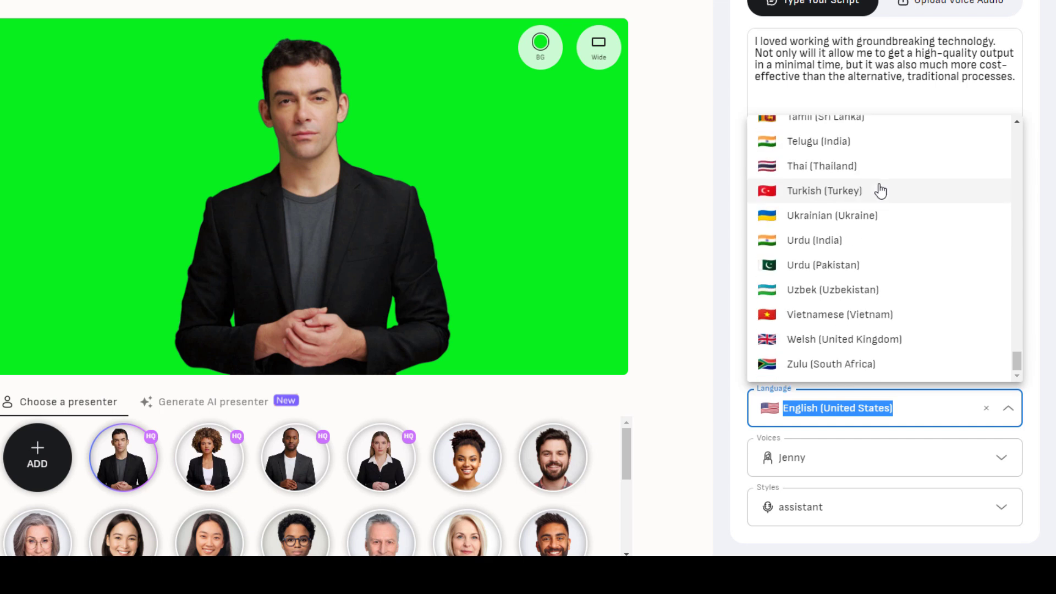
pyautogui.scroll(20, 881, 190)
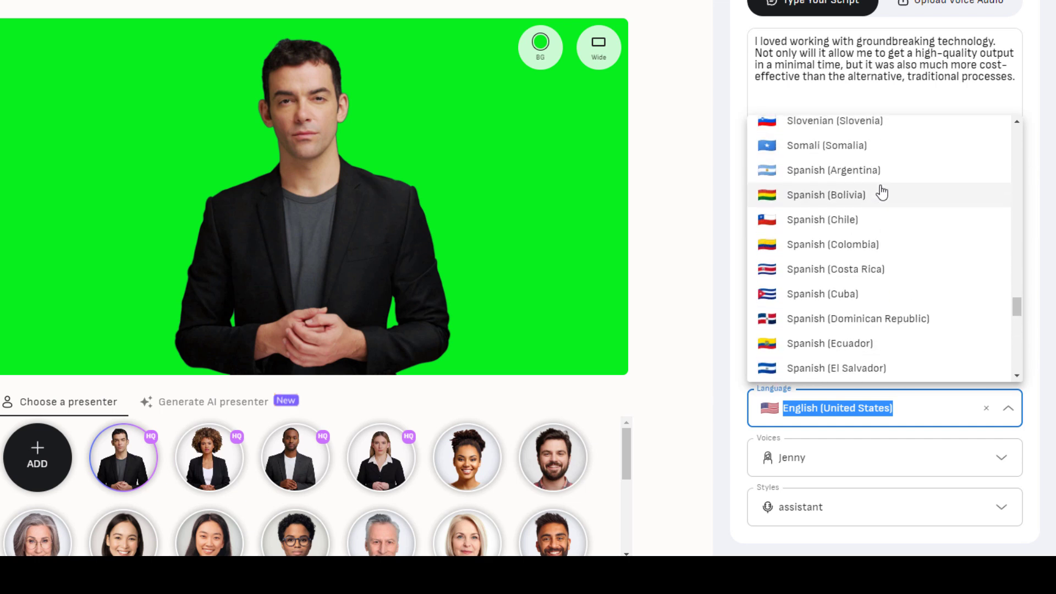
pyautogui.scroll(5, 881, 190)
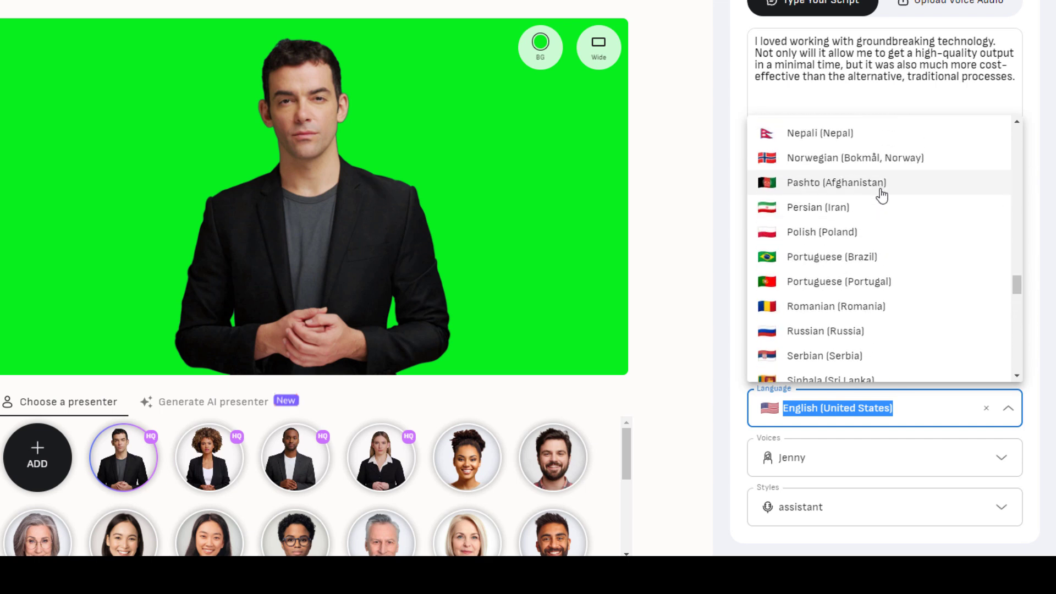
# - Choose the male voice Jason, preview it, and set the friendly speaking style
pyautogui.click(792, 452)
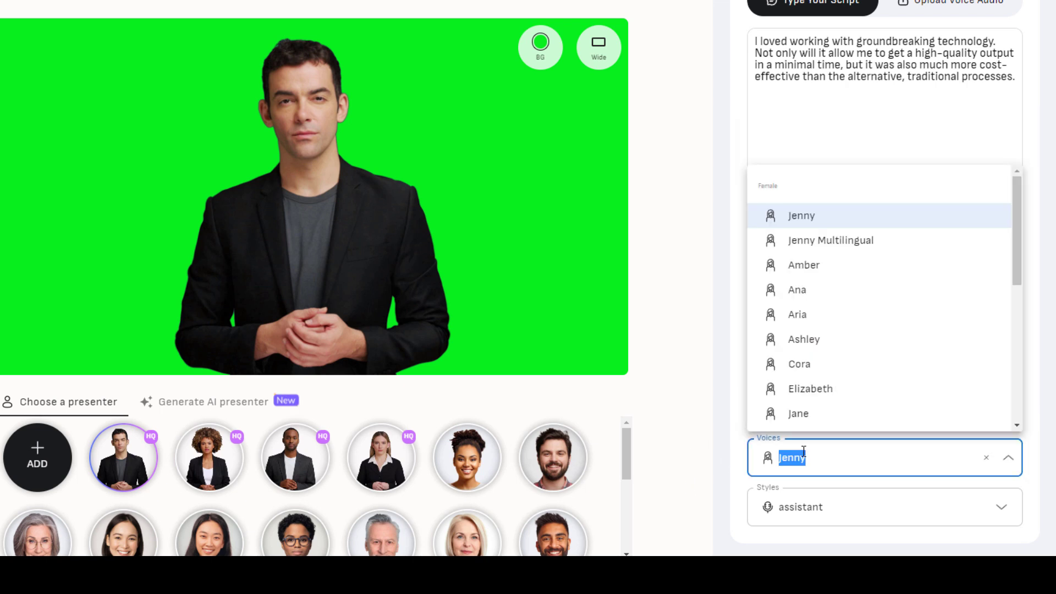
pyautogui.click(842, 459)
pyautogui.click(843, 459)
pyautogui.scroll(-3, 827, 207)
pyautogui.scroll(-3, 832, 253)
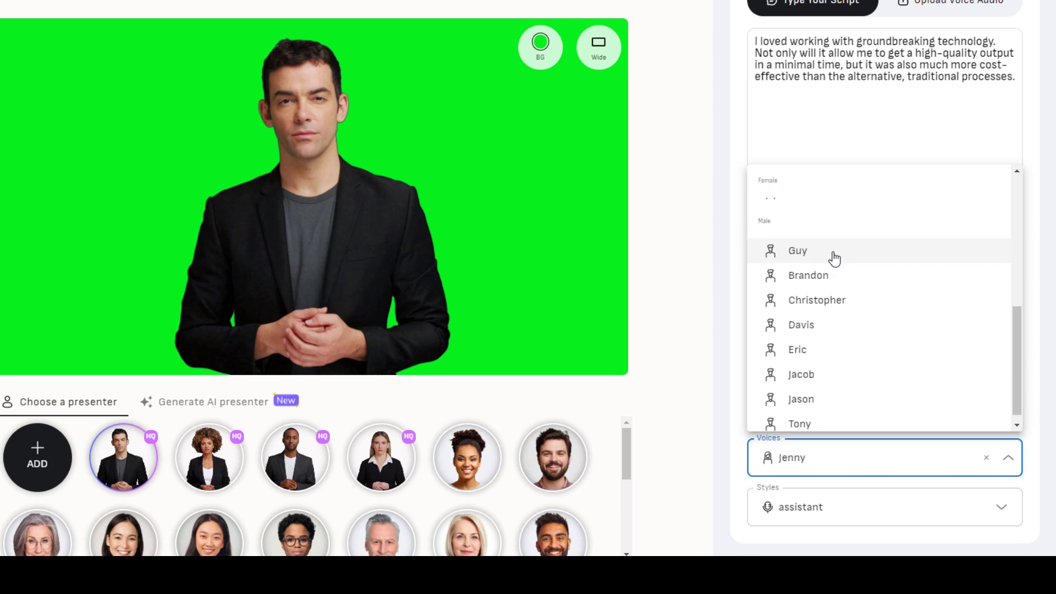
pyautogui.click(832, 390)
pyautogui.click(773, 355)
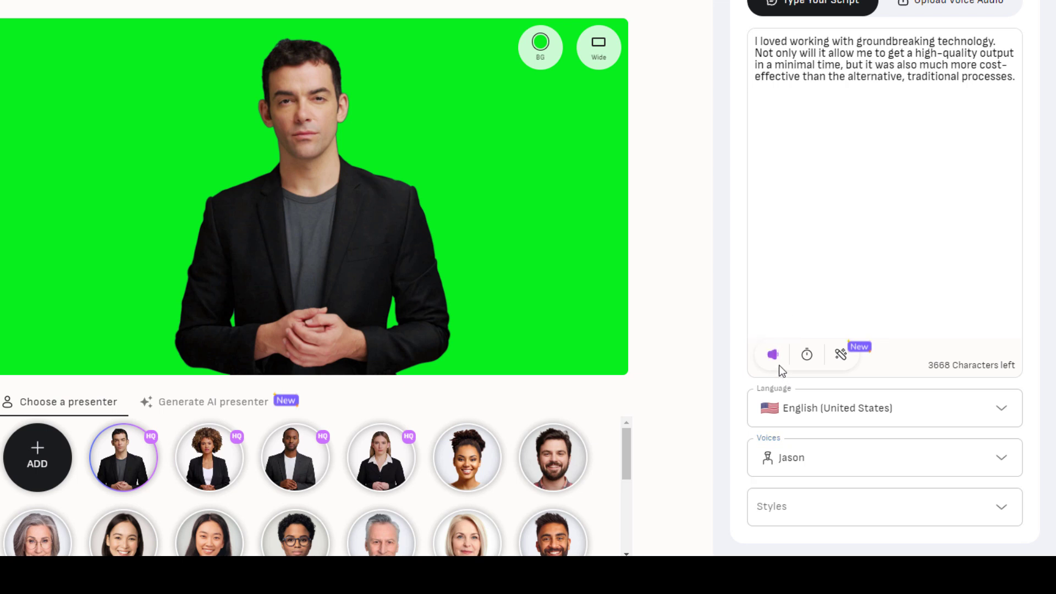
pyautogui.click(789, 498)
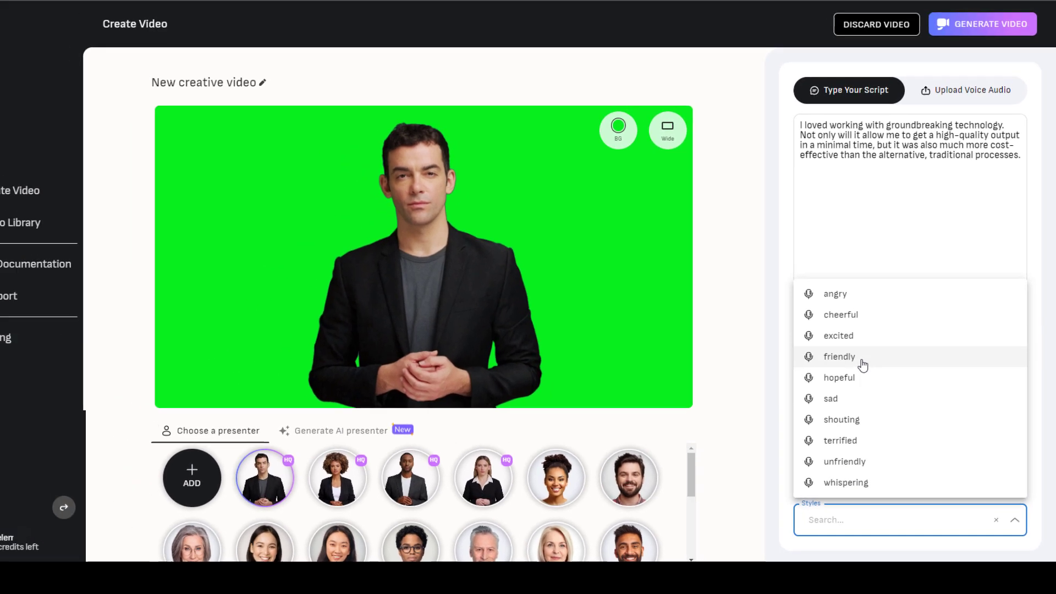
pyautogui.click(824, 314)
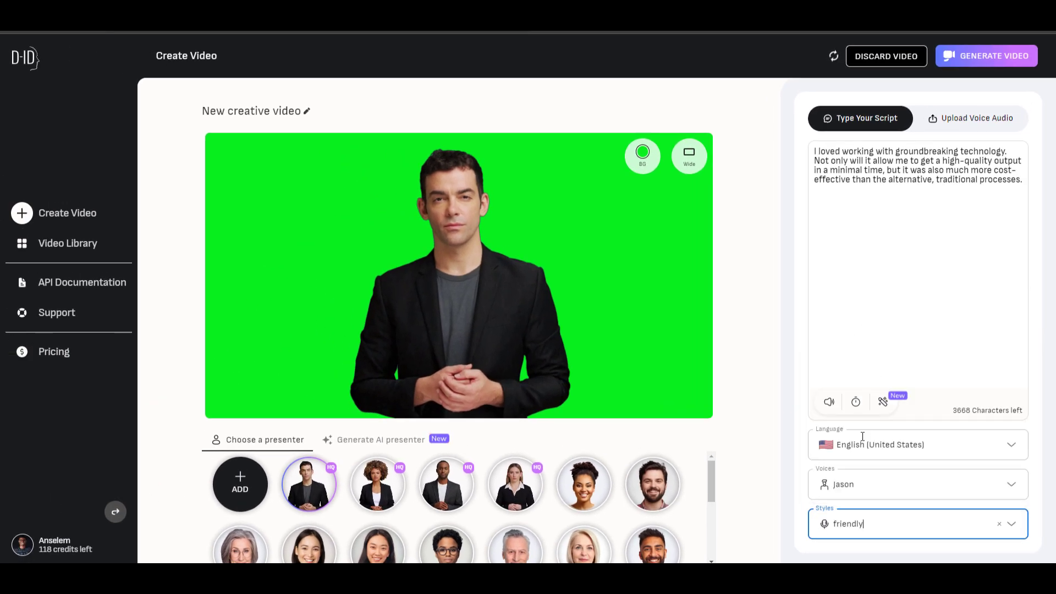
pyautogui.click(805, 502)
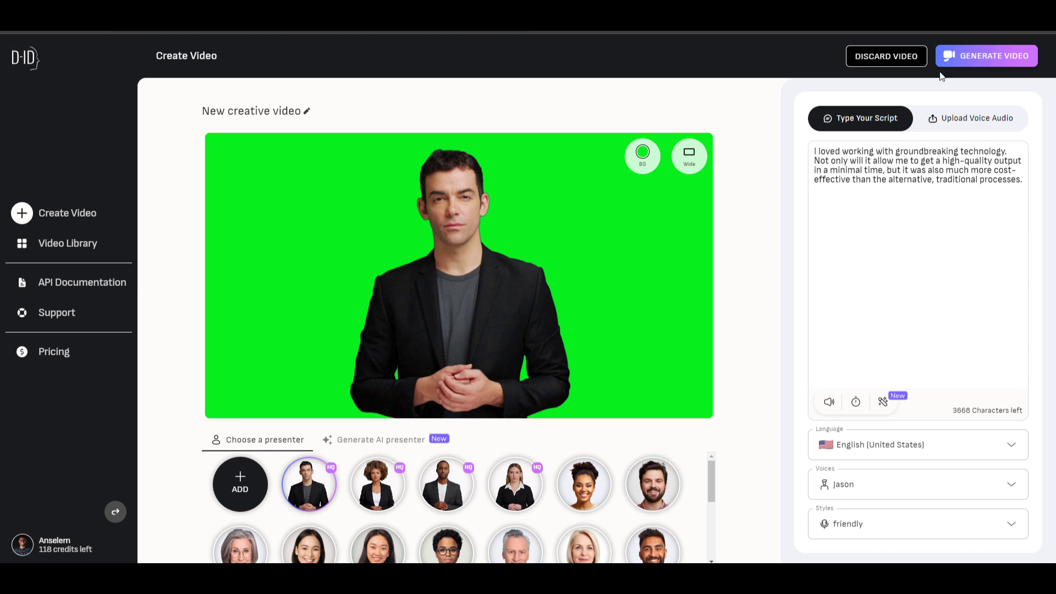
# - Rename the video 'D-ID' and confirm generating it for 1 credit
pyautogui.click(307, 113)
pyautogui.write('D-ID')
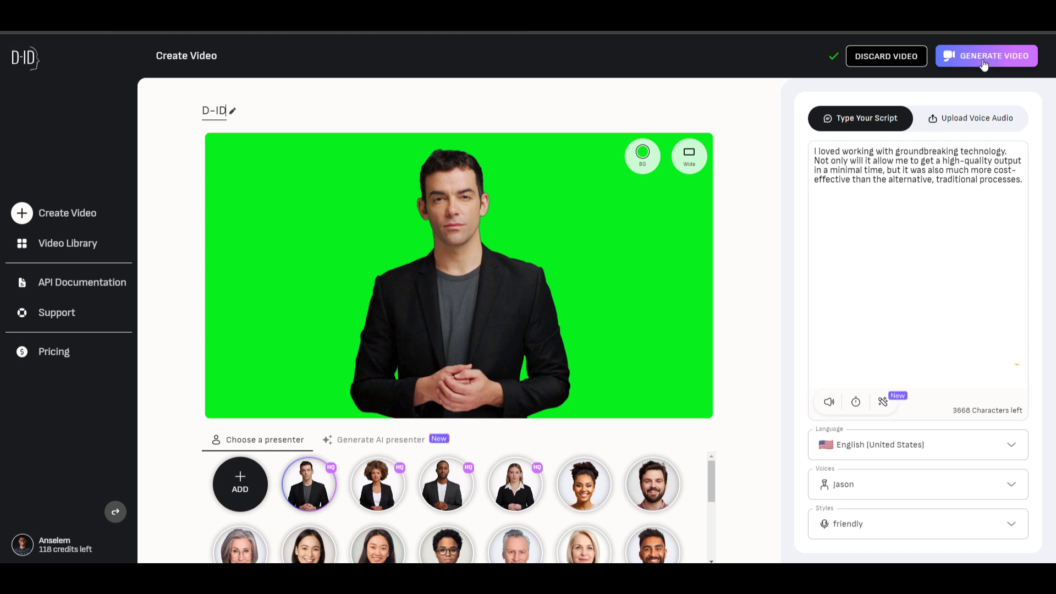
pyautogui.click(1010, 60)
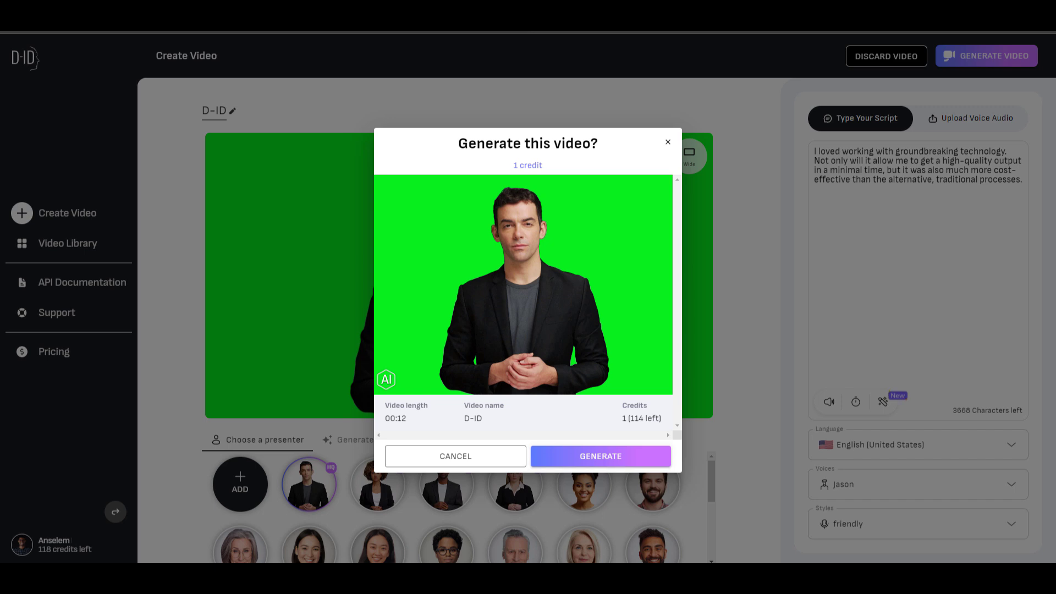
pyautogui.click(610, 454)
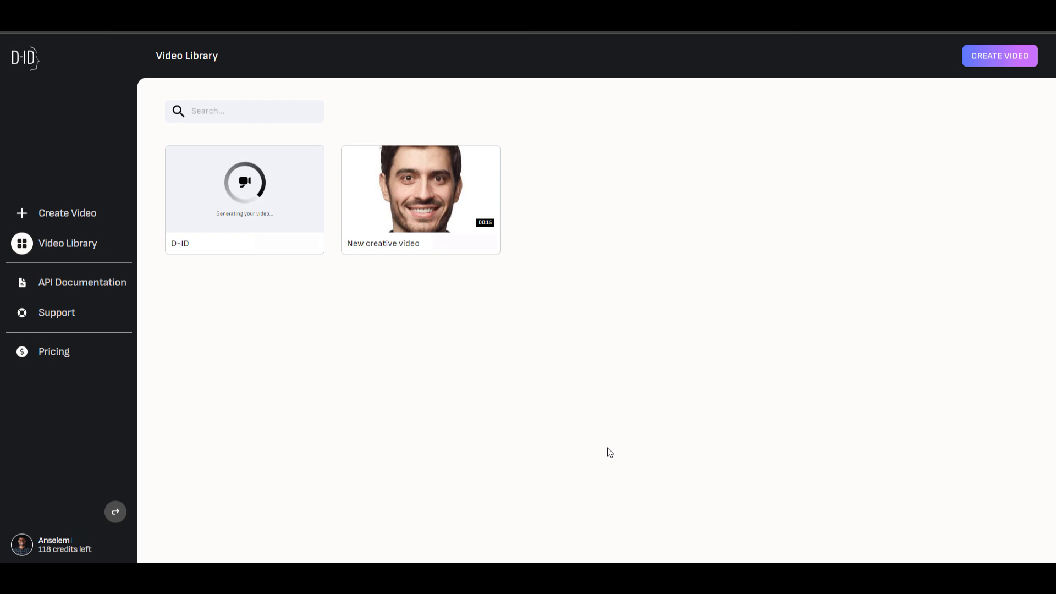
pyautogui.moveTo(237, 196)
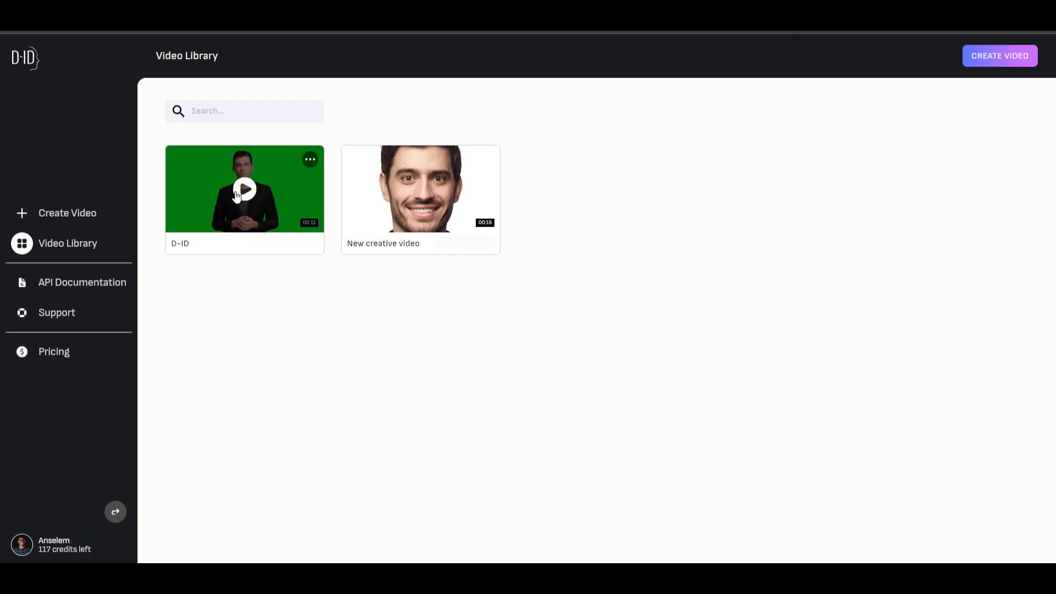
pyautogui.click(245, 190)
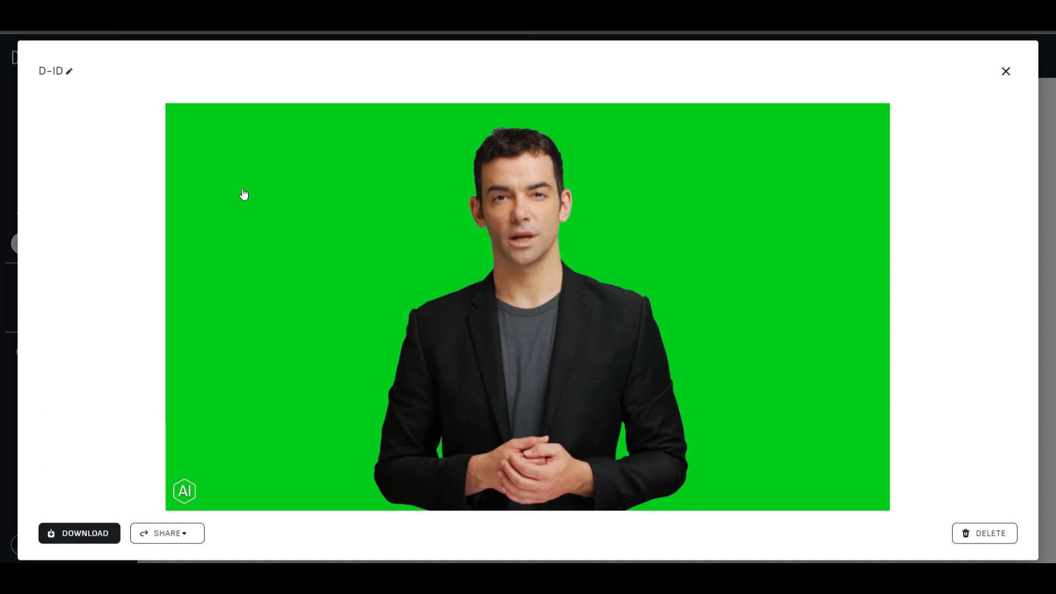
pyautogui.click(1006, 71)
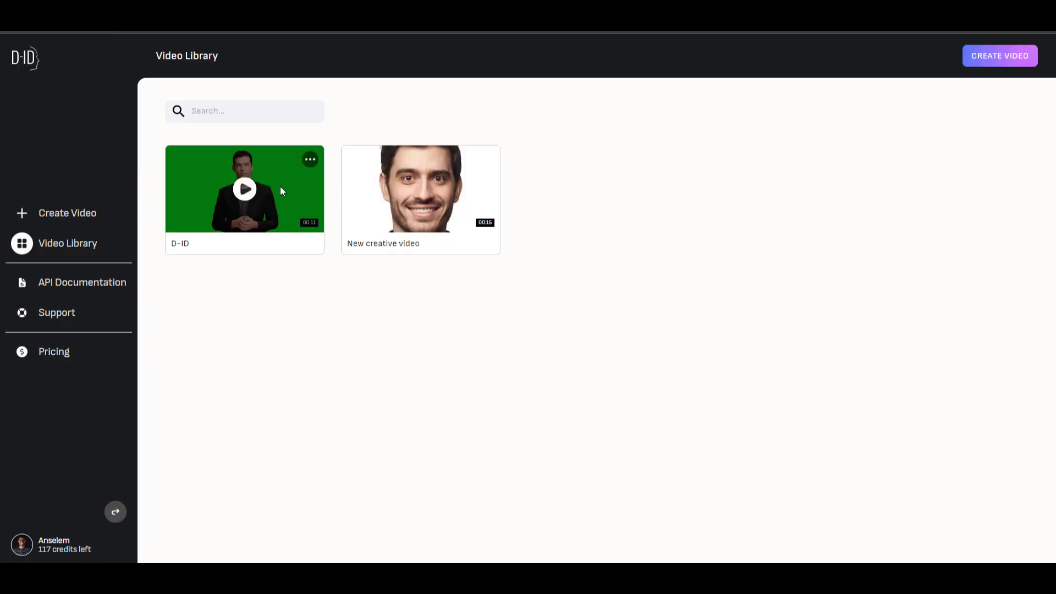
pyautogui.click(422, 189)
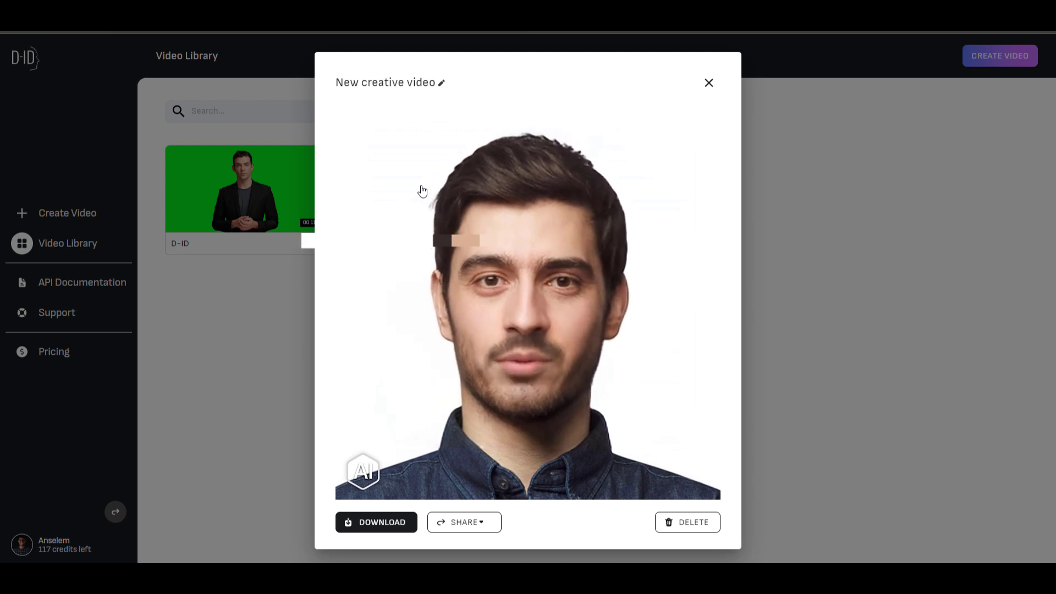
pyautogui.press('Escape')
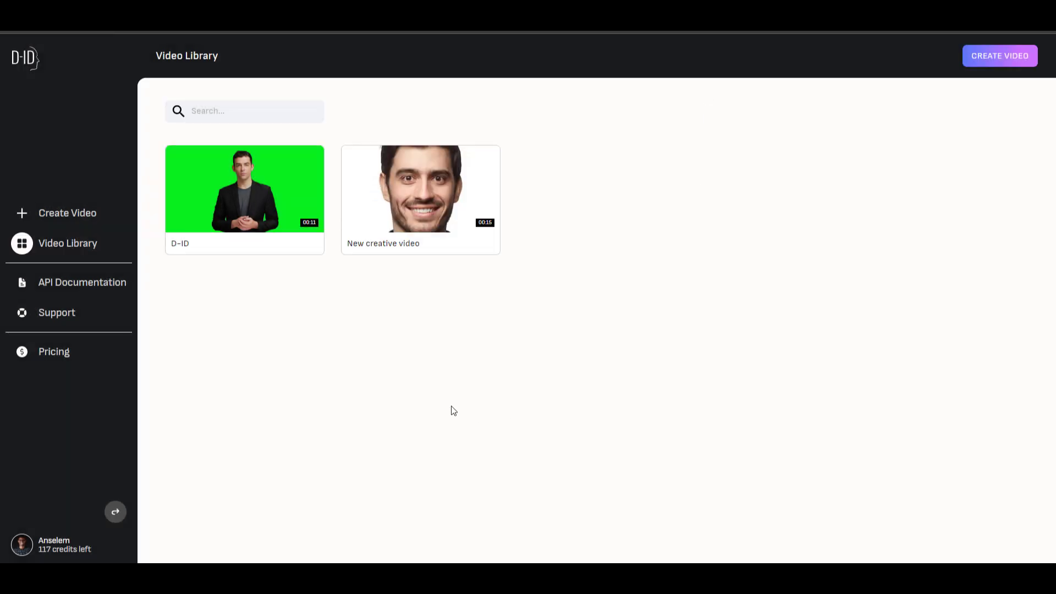
pyautogui.moveTo(227, 213)
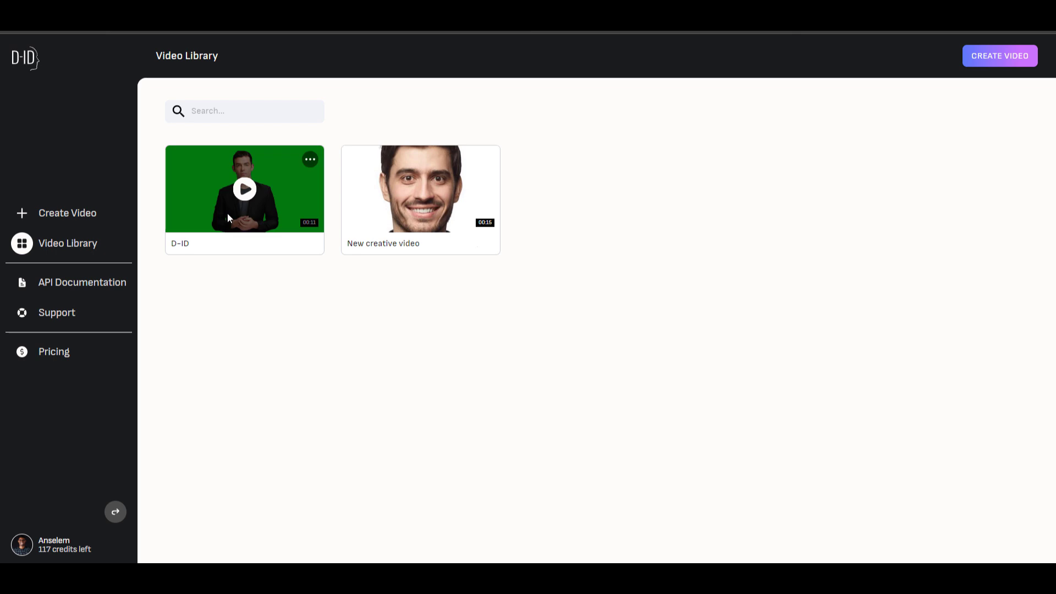
pyautogui.click(308, 161)
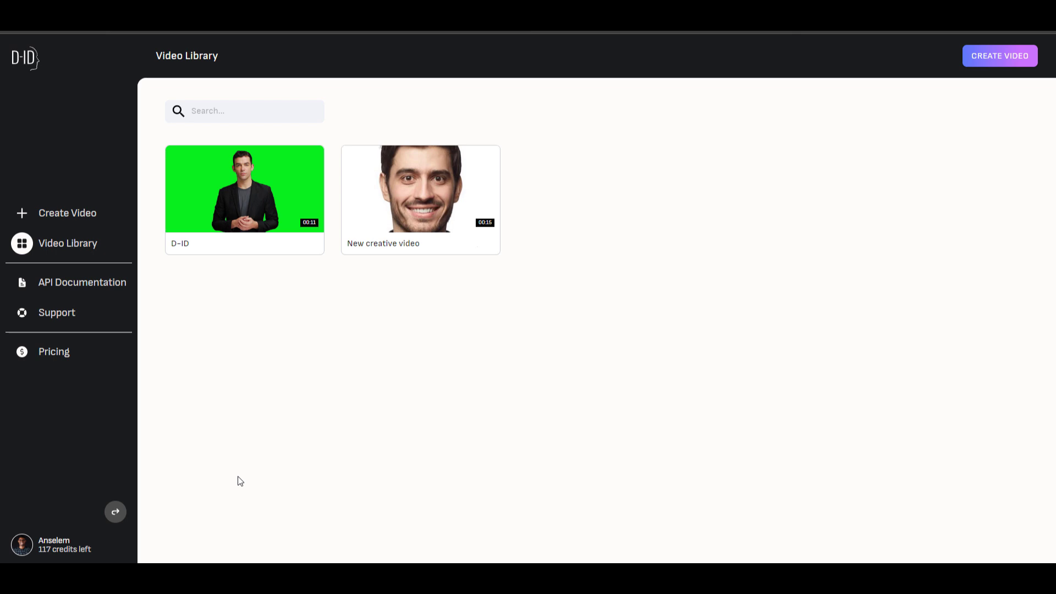
# - Start a new video and switch to AI-generated presenters
pyautogui.click(73, 216)
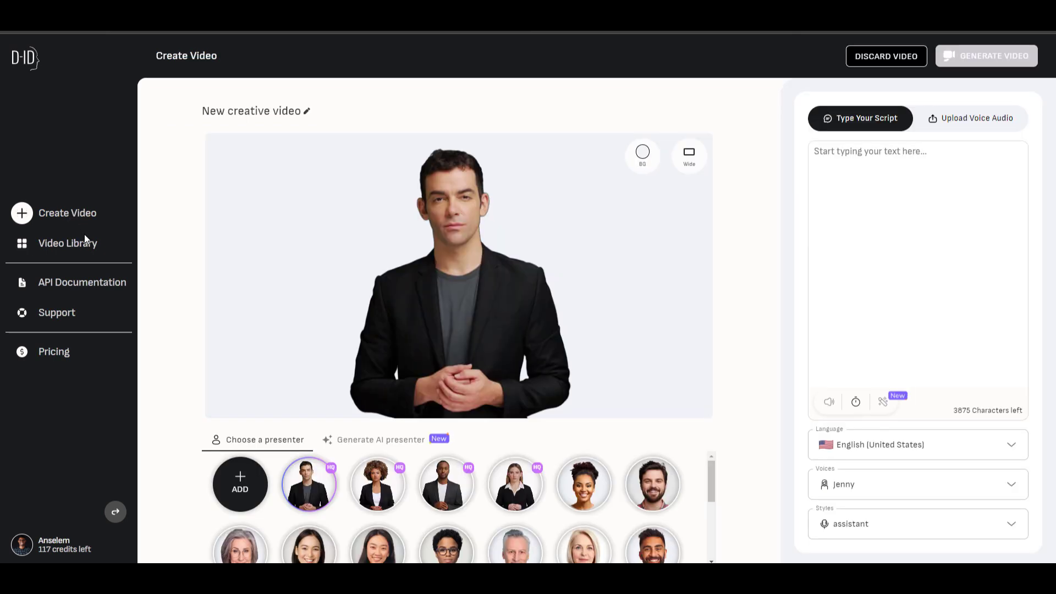
pyautogui.click(368, 442)
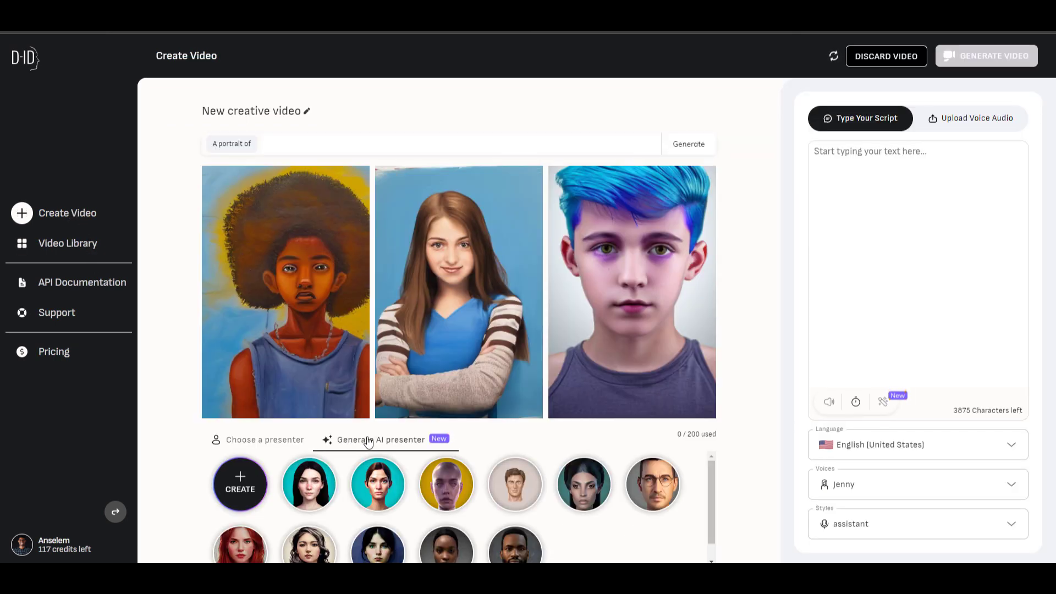
pyautogui.click(367, 486)
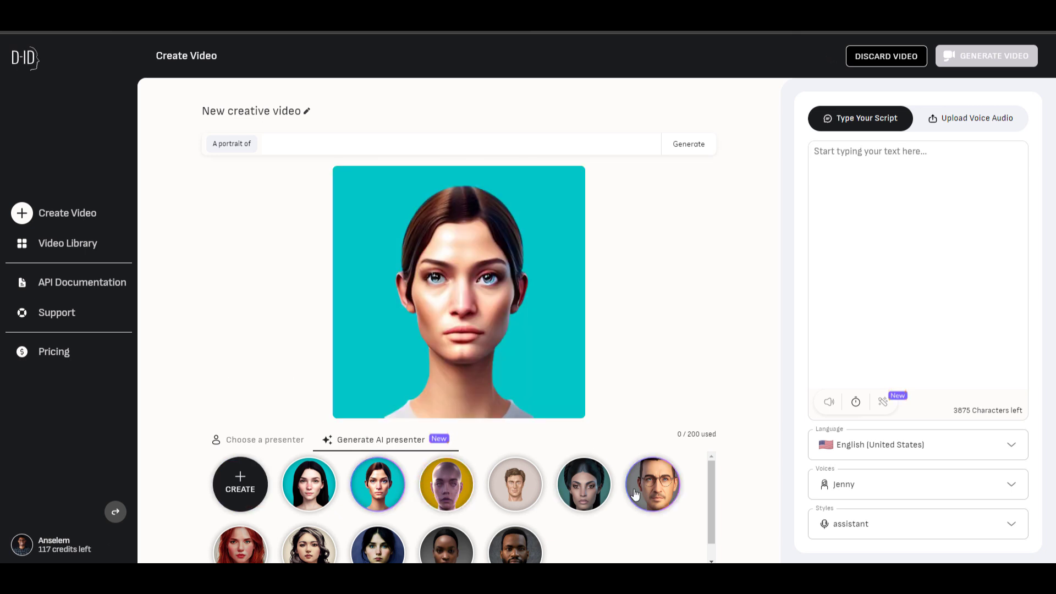
pyautogui.scroll(-1, 491, 503)
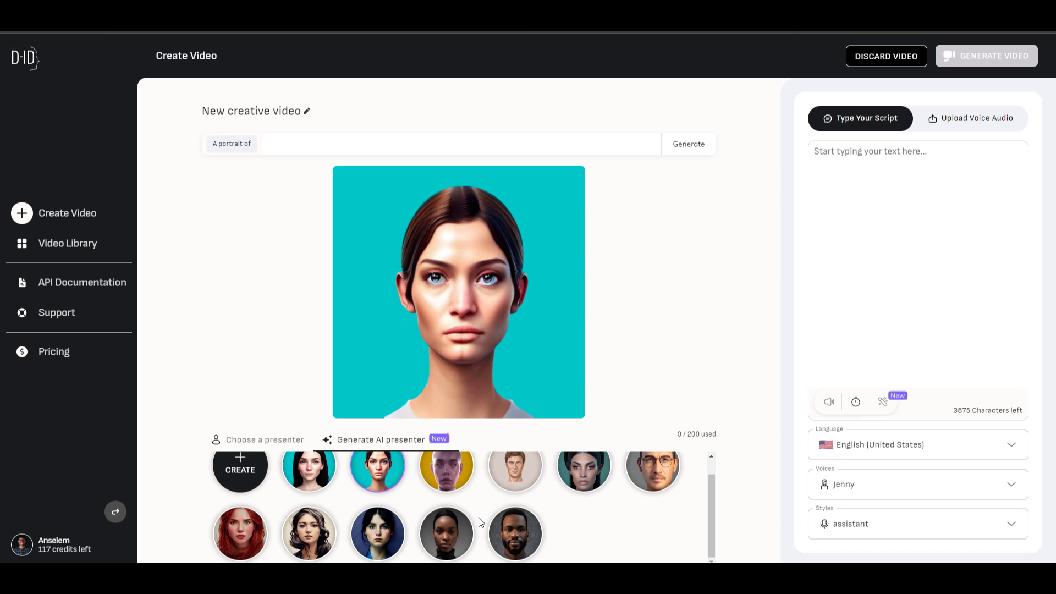
# - Generate two woman-lawyer portraits from the recommended 'Hyper real photo' prompt
pyautogui.click(297, 144)
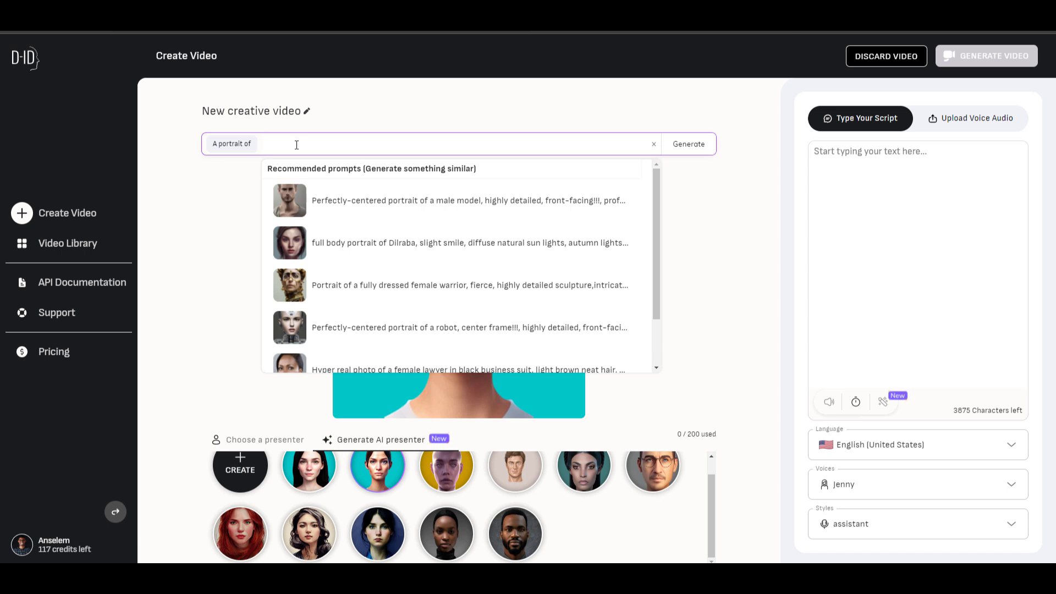
pyautogui.scroll(-1, 358, 264)
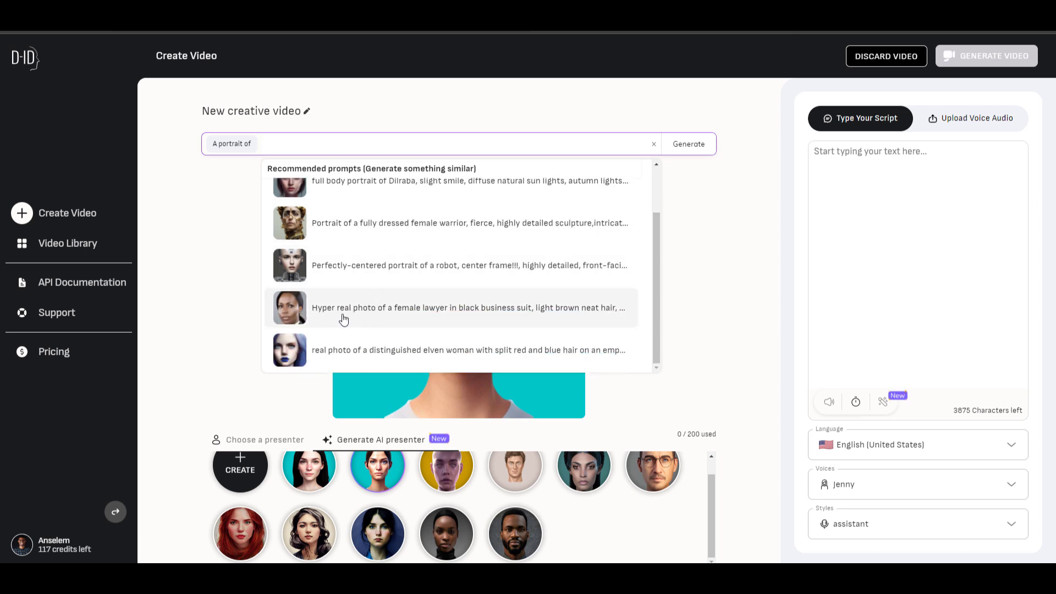
pyautogui.click(428, 319)
pyautogui.click(689, 144)
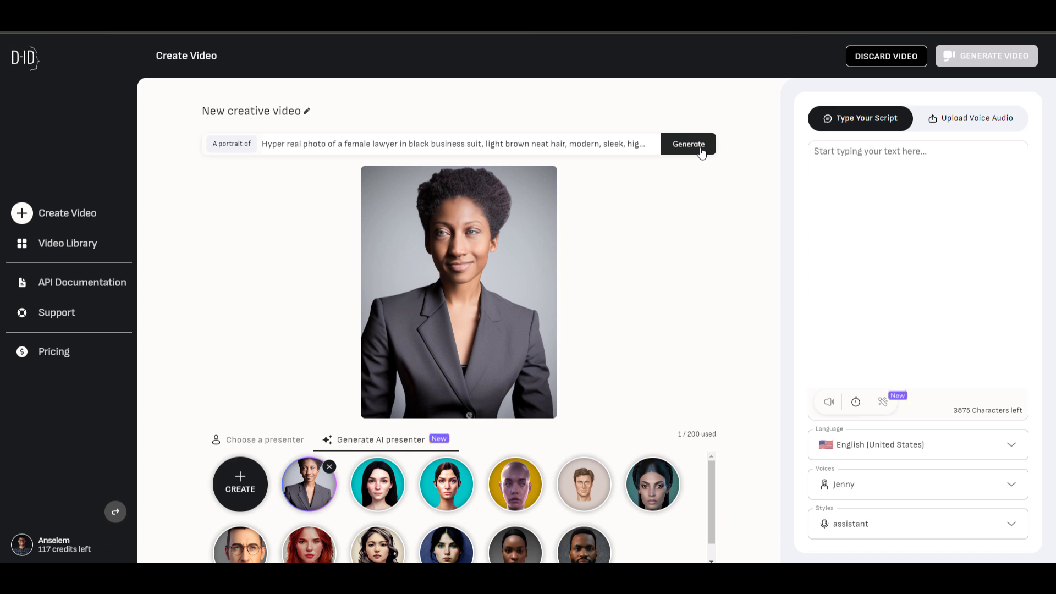
pyautogui.click(701, 152)
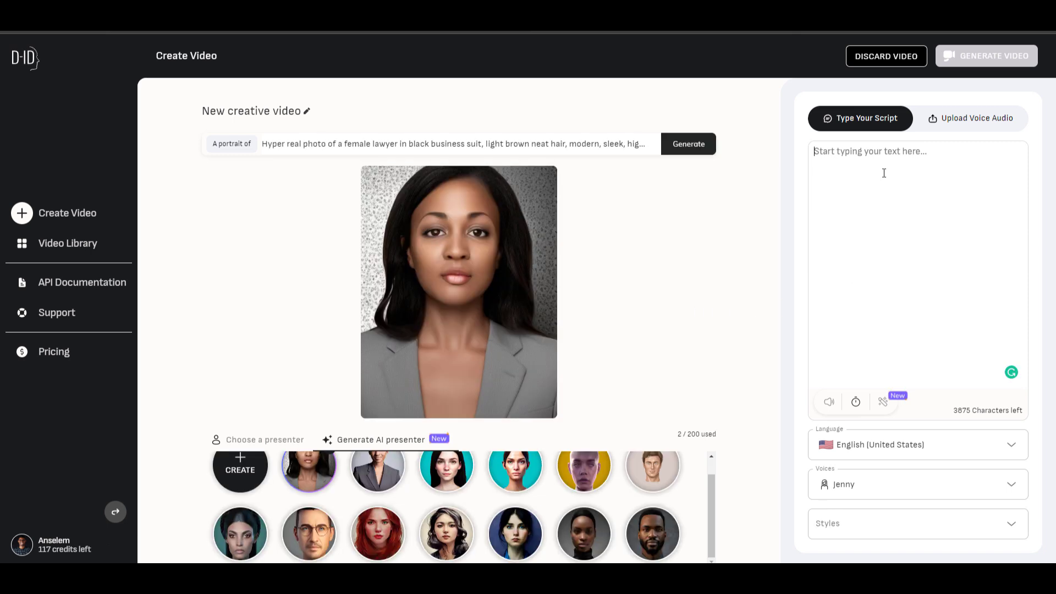
# - Paste the narration script, set English (Kenya) with voice Asilia, and add a pause after 'intelligence'
pyautogui.write('Numeric control tool programmers are now using artificial intelligence. They mostly deal with the tools of automation to control machines in huge factories.')
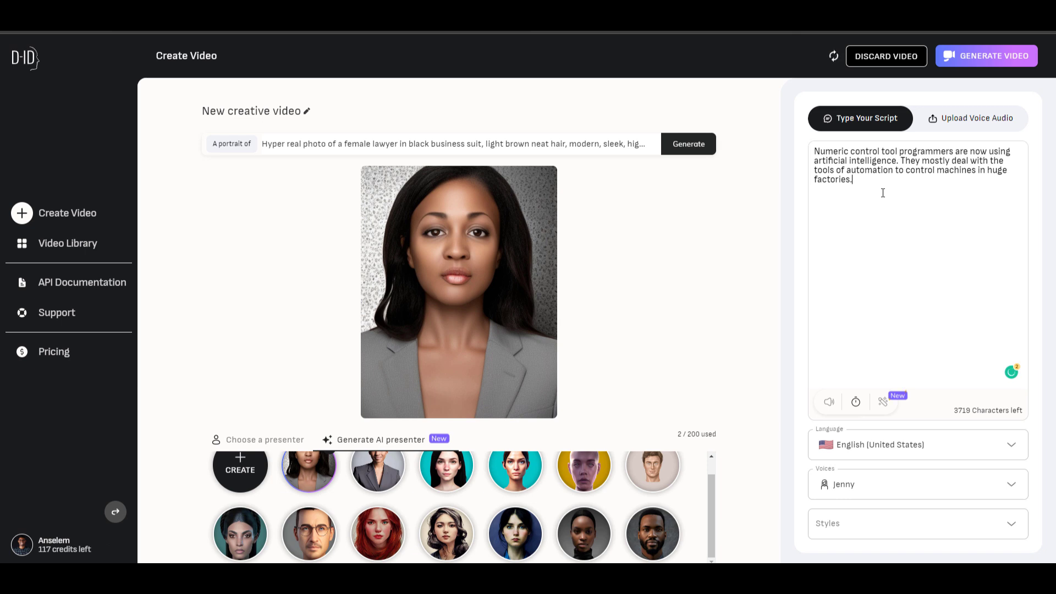
pyautogui.click(906, 449)
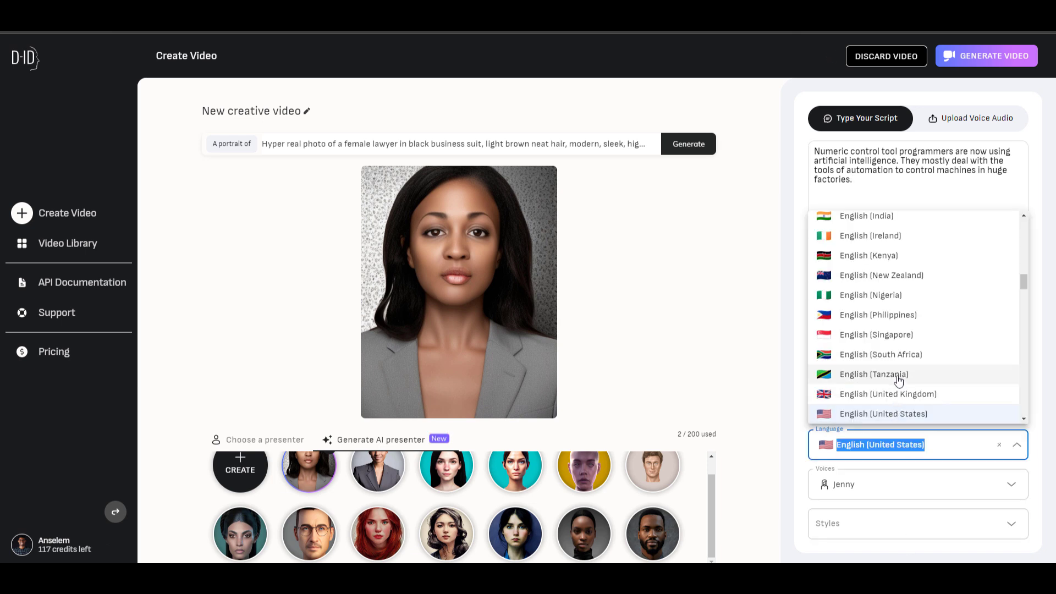
pyautogui.click(867, 256)
pyautogui.click(893, 480)
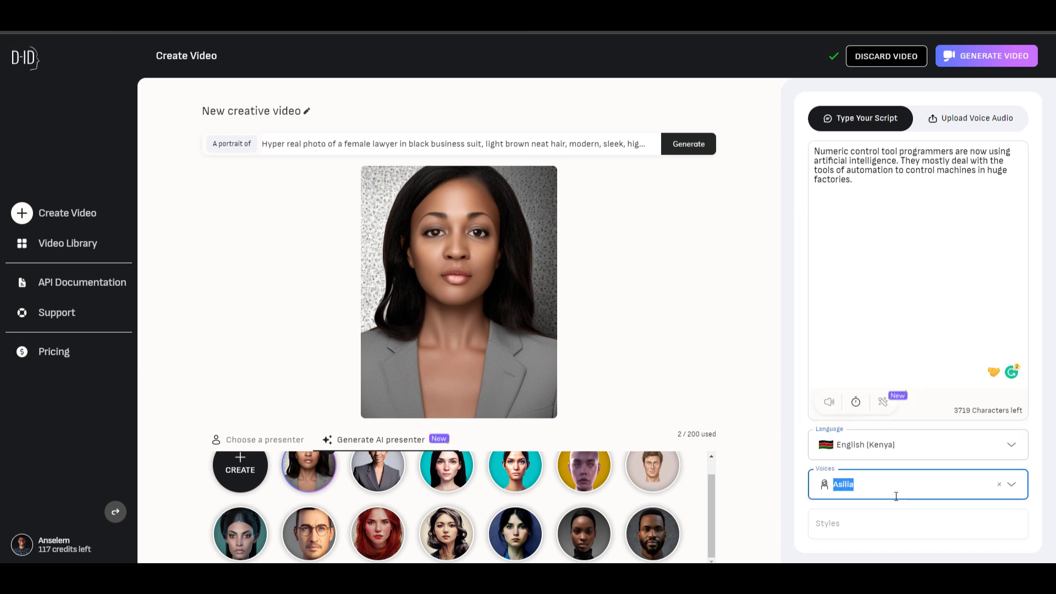
pyautogui.click(1011, 484)
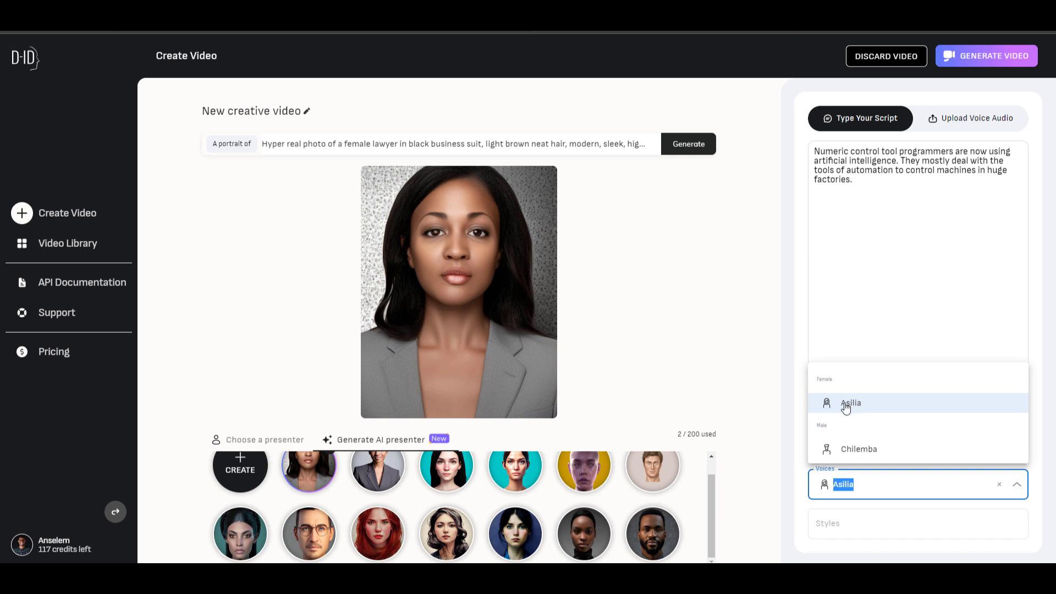
pyautogui.click(874, 406)
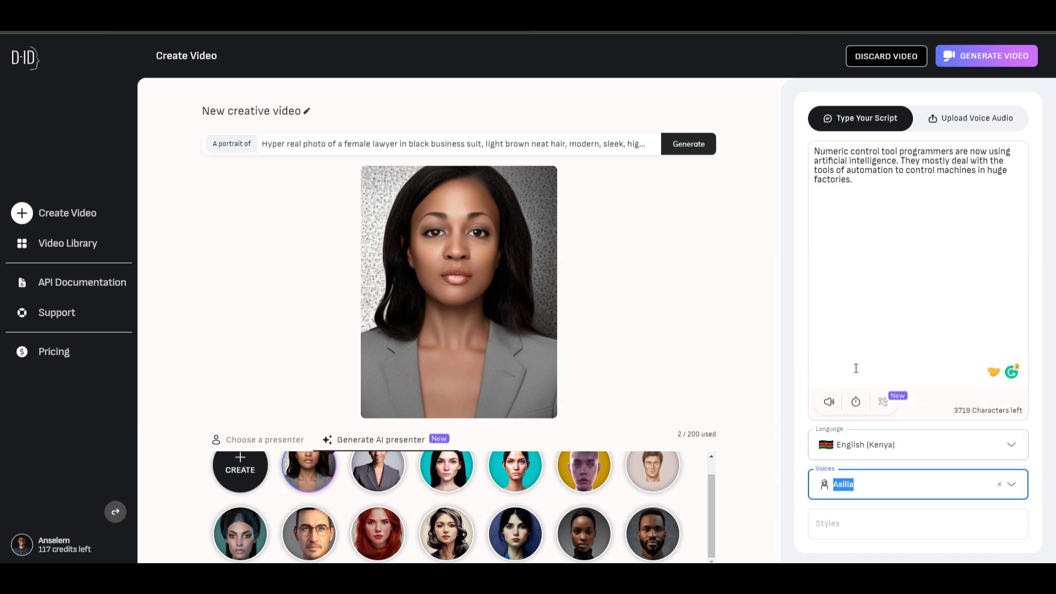
pyautogui.click(829, 401)
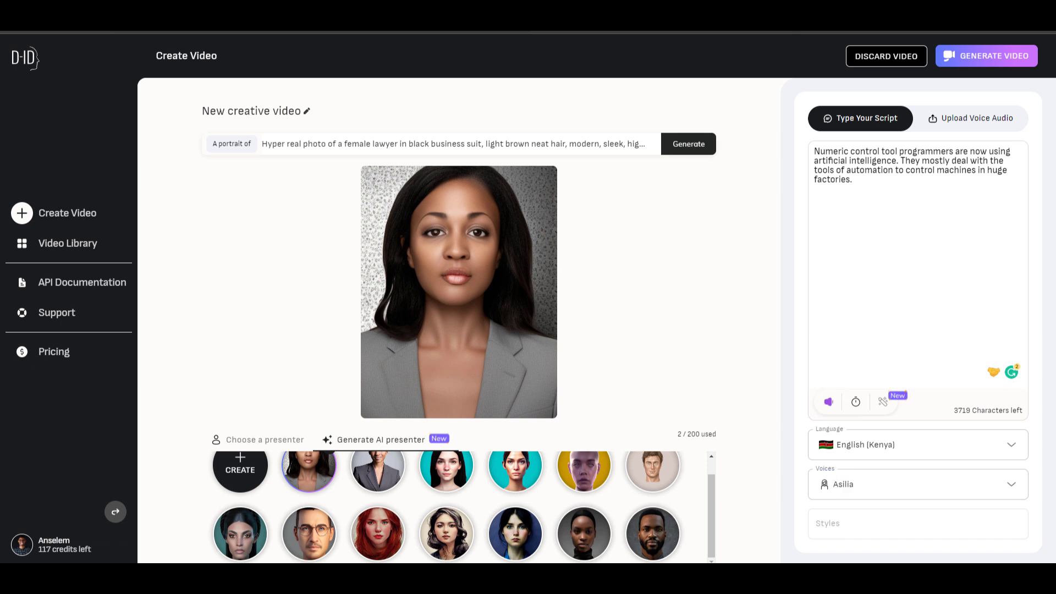
pyautogui.click(829, 402)
pyautogui.click(856, 402)
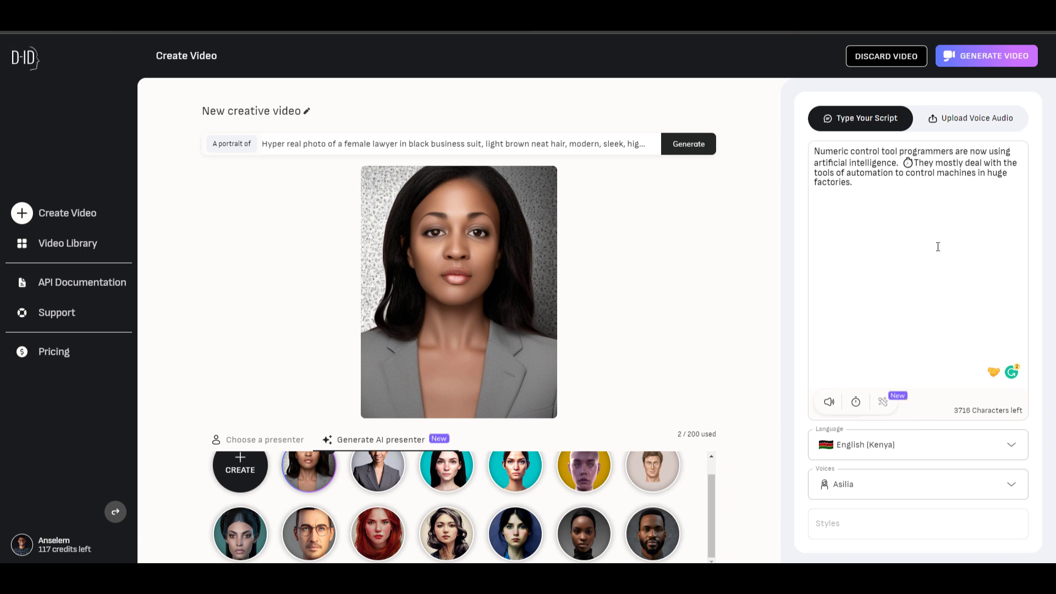
# - Rename the video 'Asilia AI' and confirm generating it
pyautogui.click(306, 112)
pyautogui.write('Asilia AI')
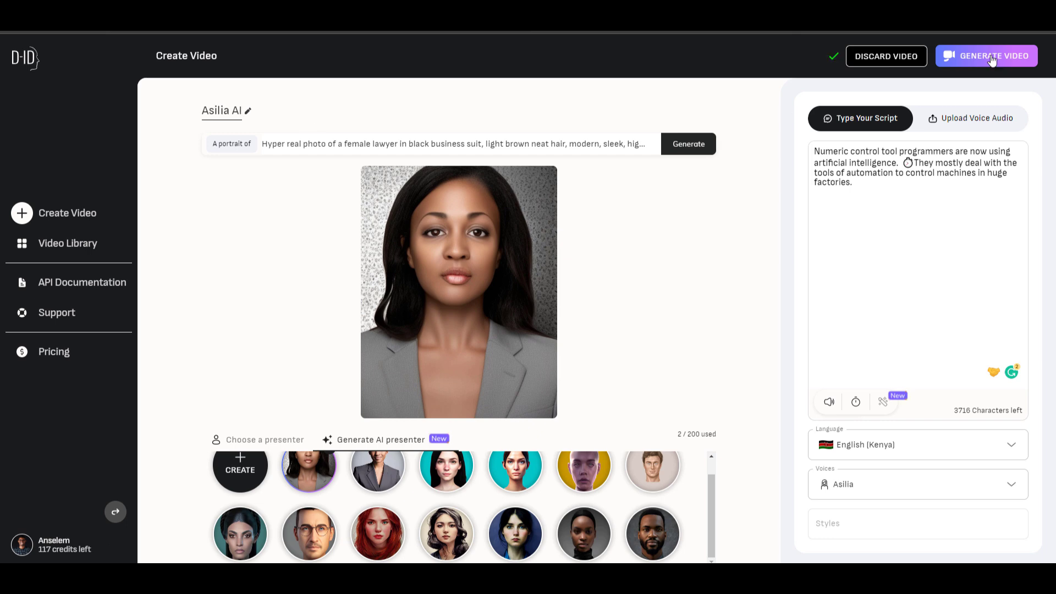
pyautogui.click(990, 56)
pyautogui.click(591, 454)
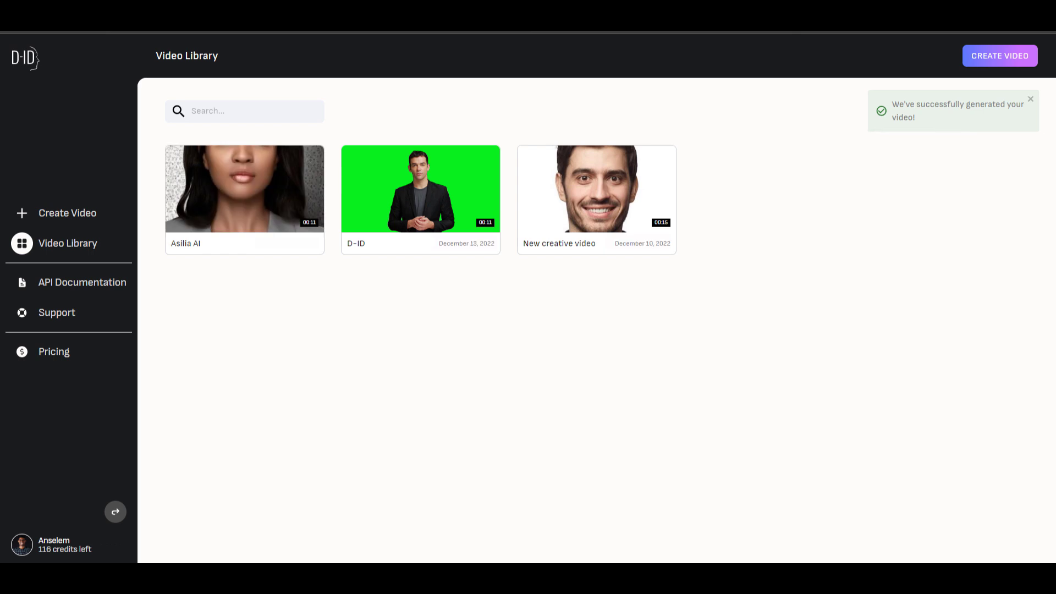
pyautogui.click(246, 191)
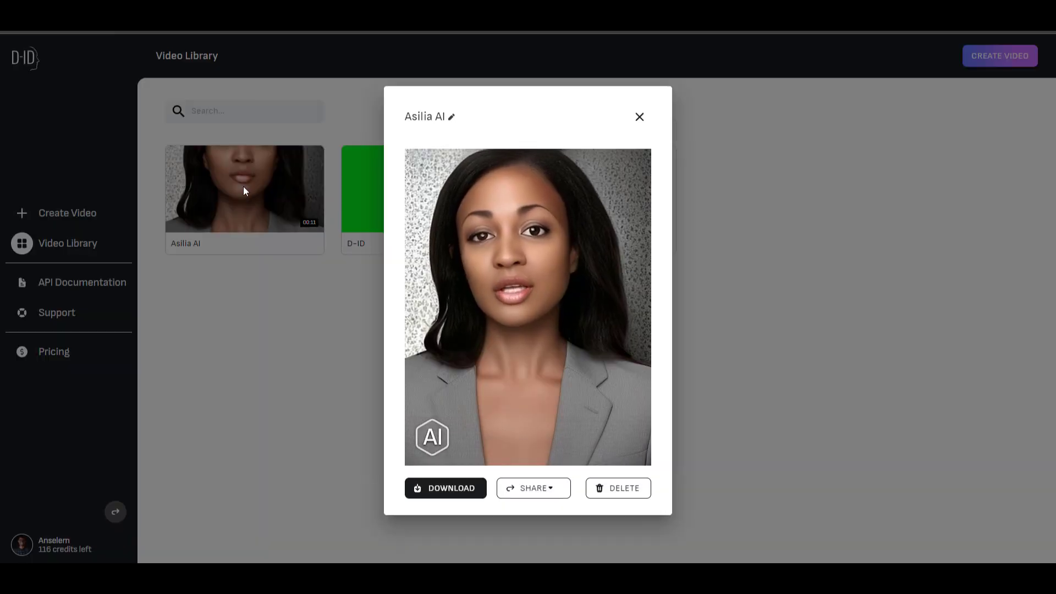
pyautogui.click(775, 369)
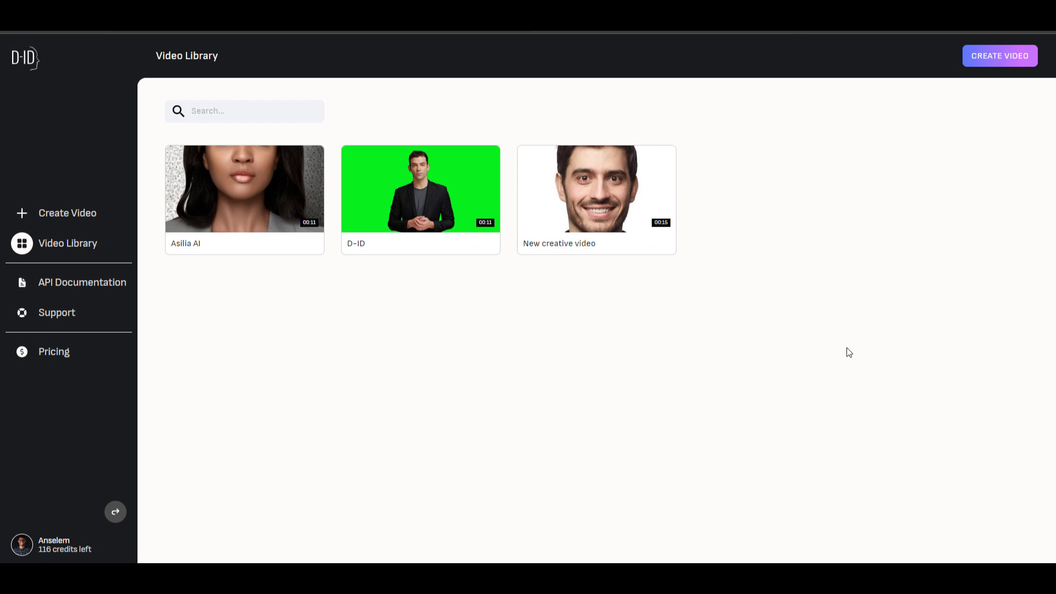
# - Start a new video with the bearded AI-generated man as presenter
pyautogui.click(991, 62)
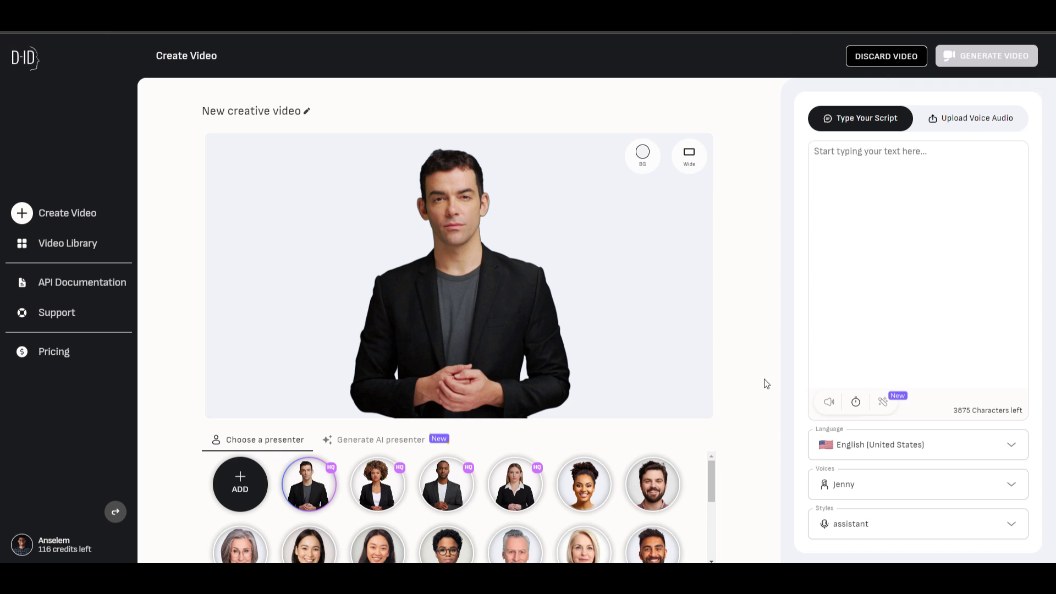
pyautogui.scroll(-1, 497, 504)
pyautogui.scroll(-1, 604, 518)
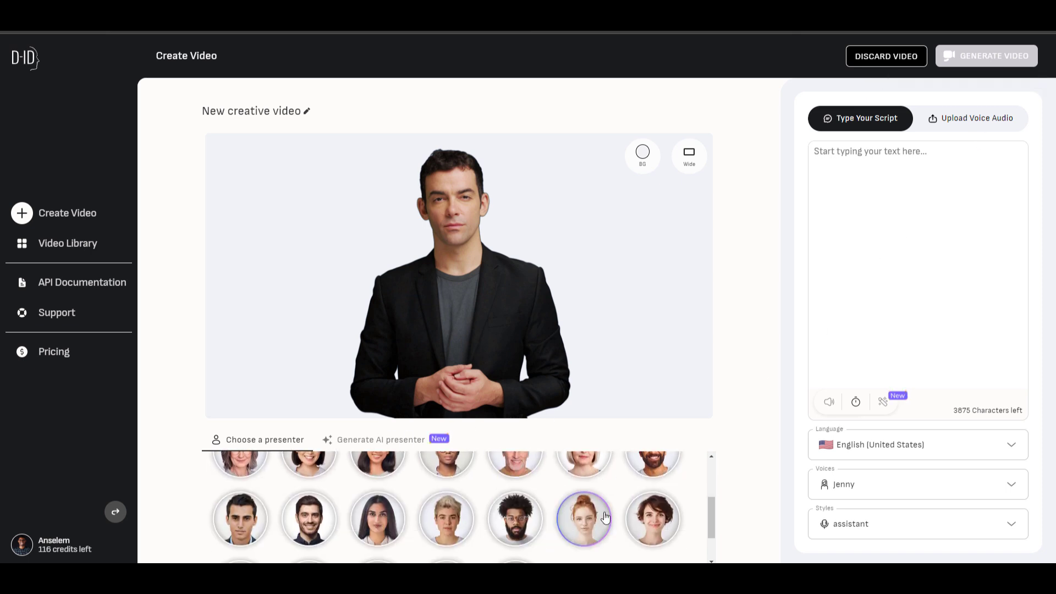
pyautogui.click(527, 492)
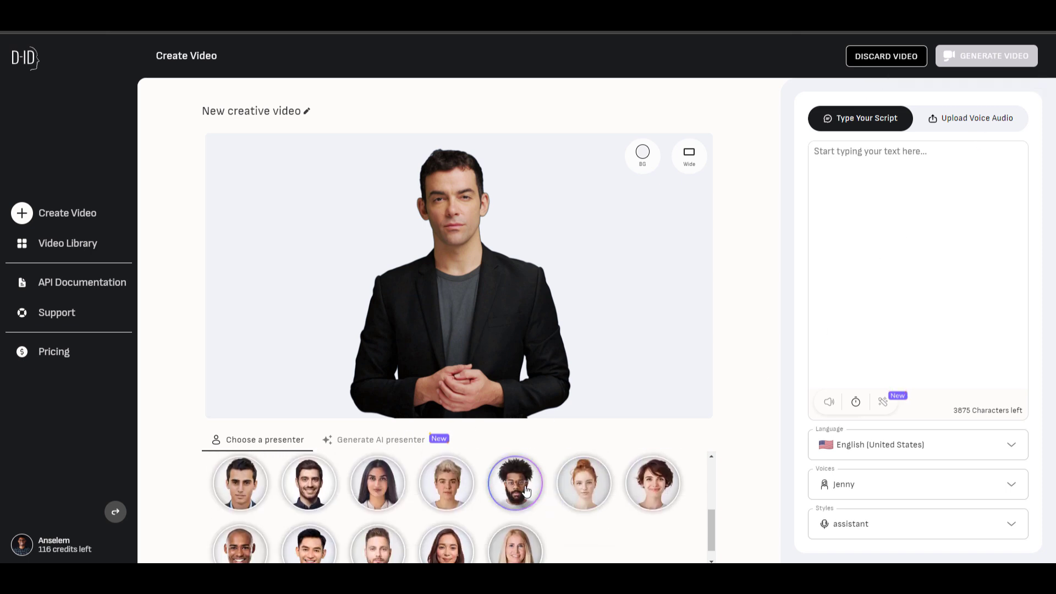
pyautogui.click(380, 440)
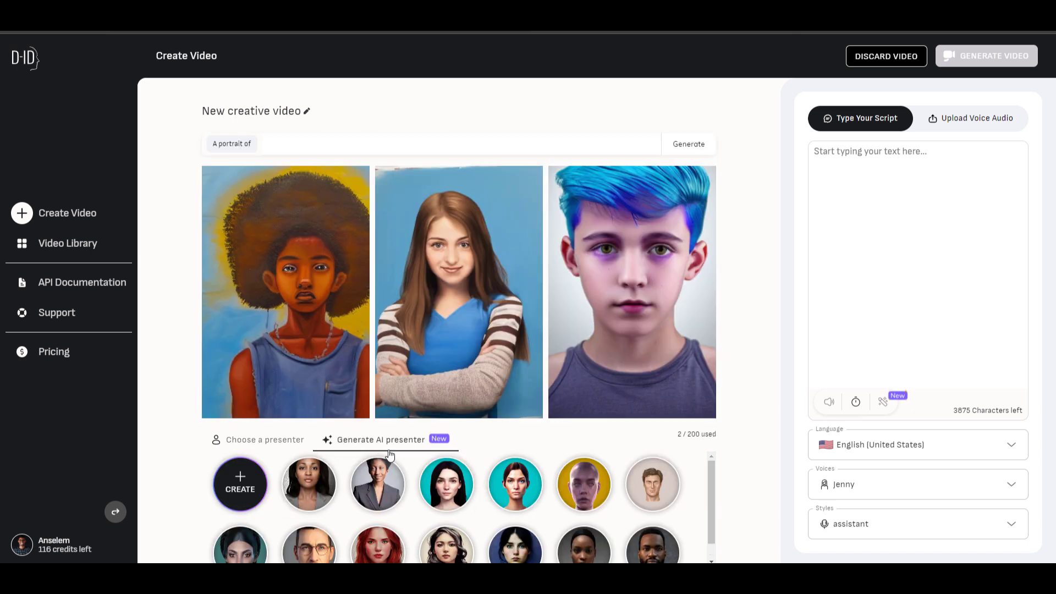
pyautogui.scroll(-1, 550, 523)
pyautogui.click(651, 552)
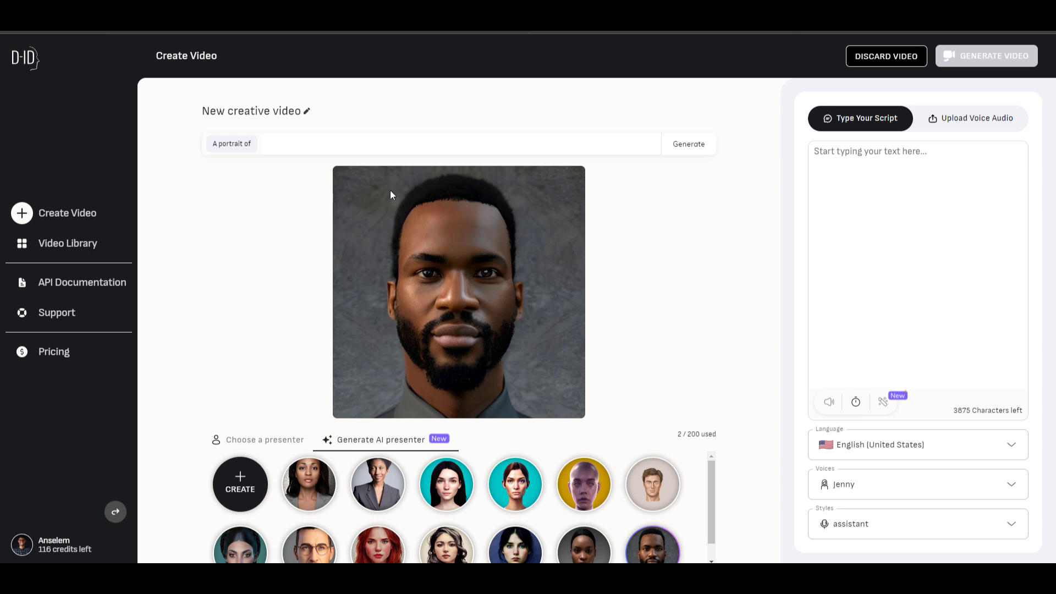
# - Upload a voice audio file, play it back, and generate the 'Story' video
pyautogui.click(977, 127)
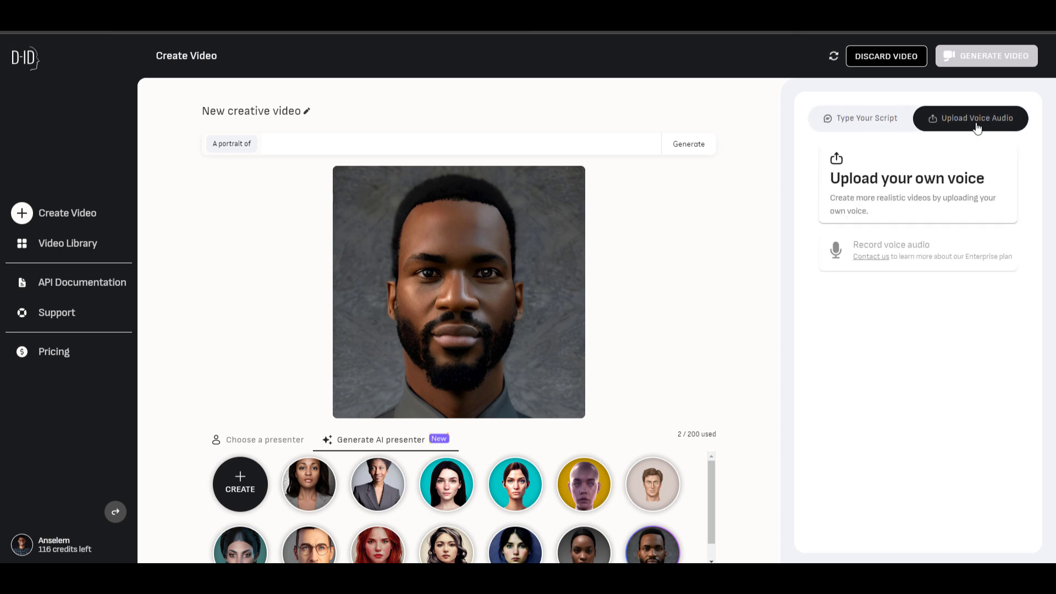
pyautogui.click(939, 205)
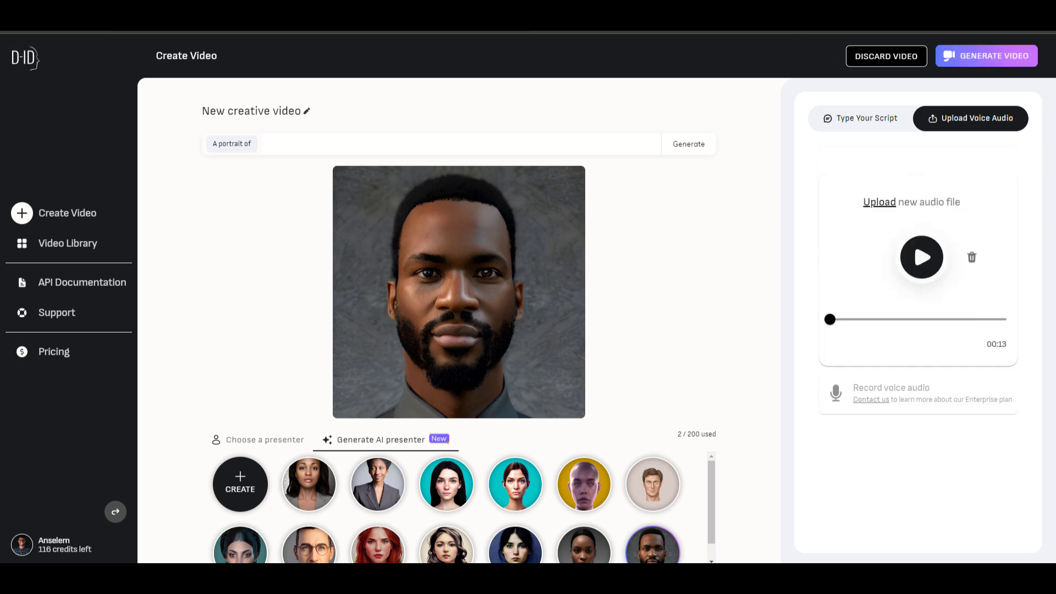
pyautogui.click(925, 258)
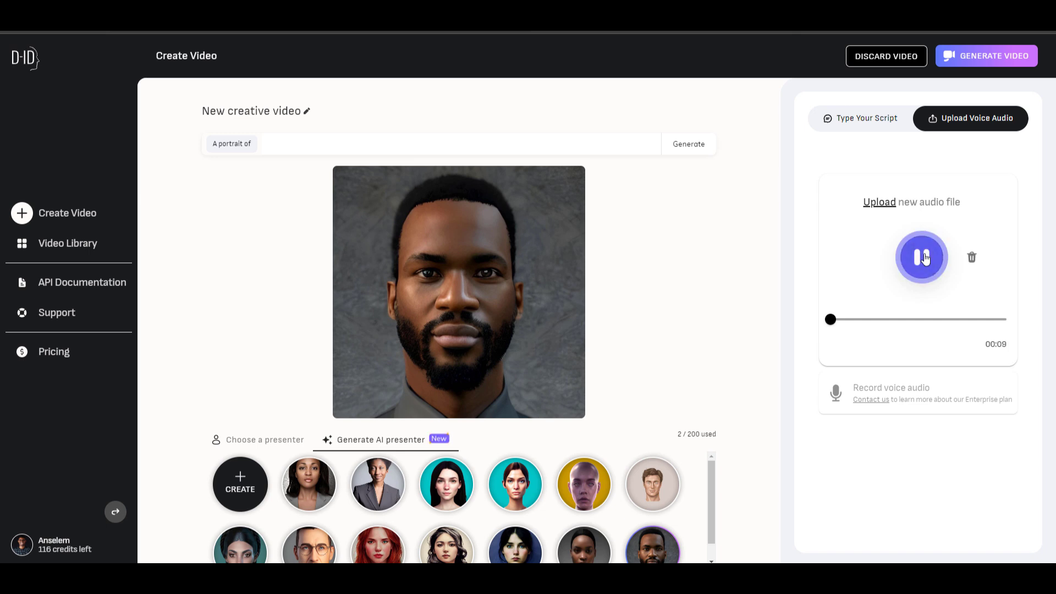
pyautogui.click(926, 259)
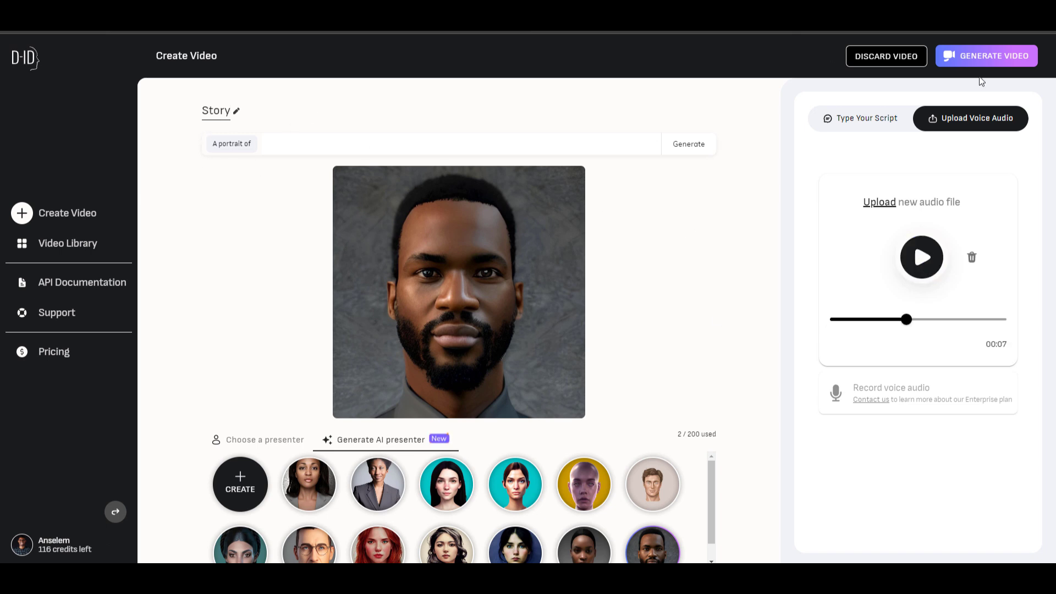
pyautogui.click(984, 61)
pyautogui.click(621, 459)
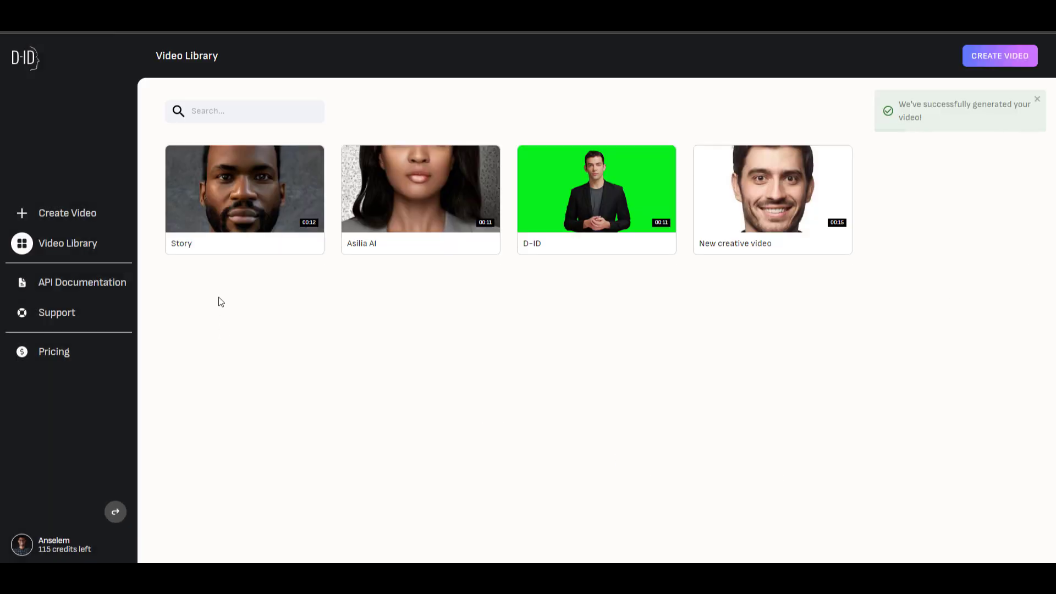
# - Preview the finished Story video in the library, then close the preview
pyautogui.click(246, 188)
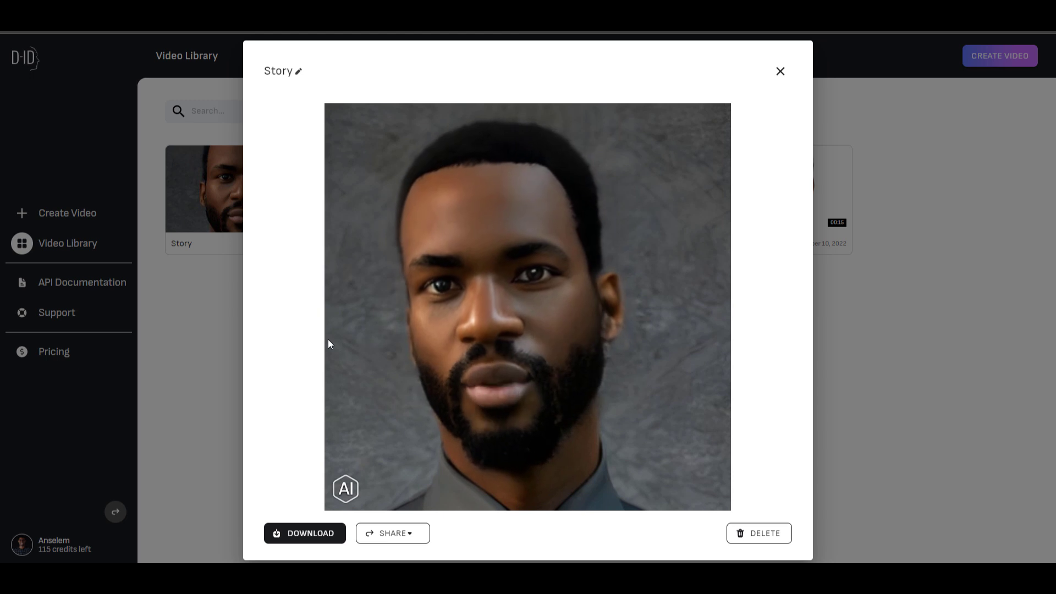
pyautogui.click(188, 349)
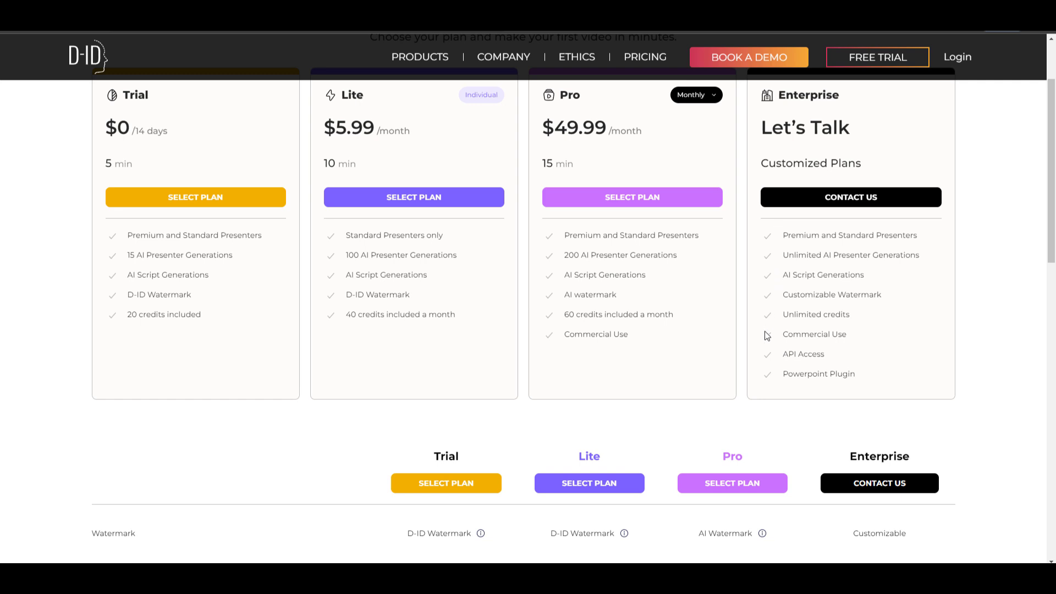
# - Open the AI Presenters from D-ID AppSource listing and scroll back up the pricing page
pyautogui.click(830, 369)
pyautogui.scroll(2, 1010, 396)
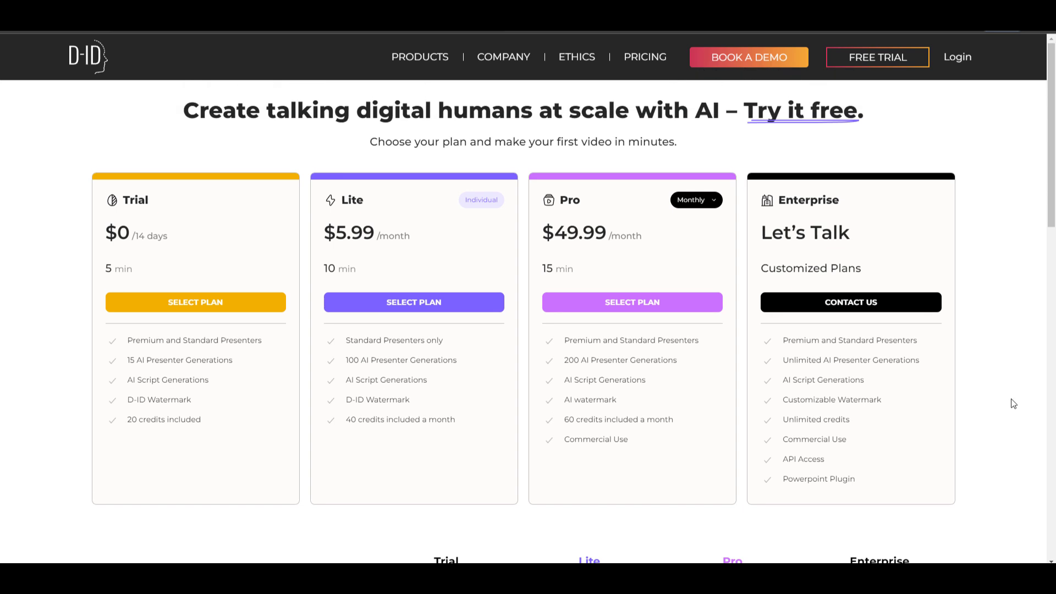